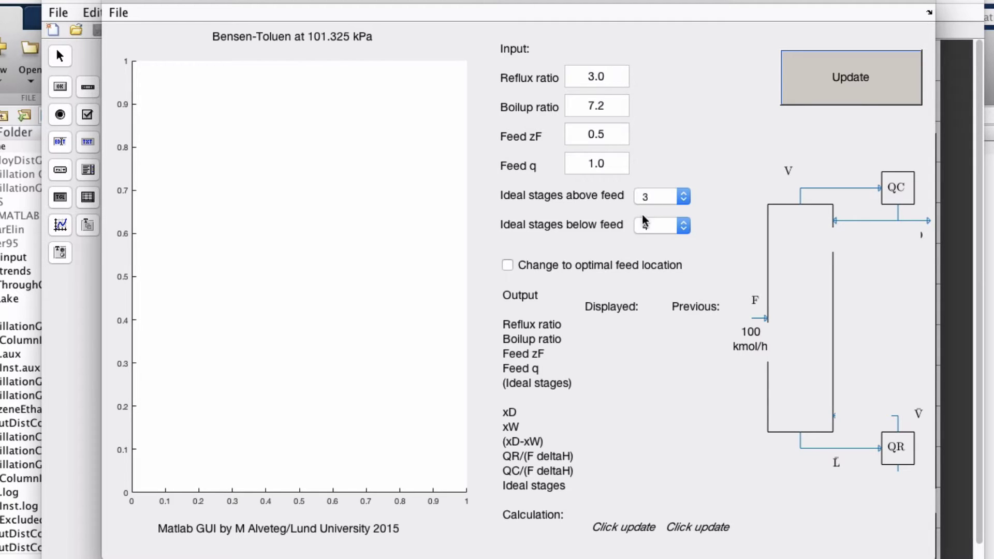
- Calculate the Benzene-Toluene McCabe-Thiele diagram at reflux ratio 3 and boilup ratio 7.2, giving 7 stages
click(787, 97)
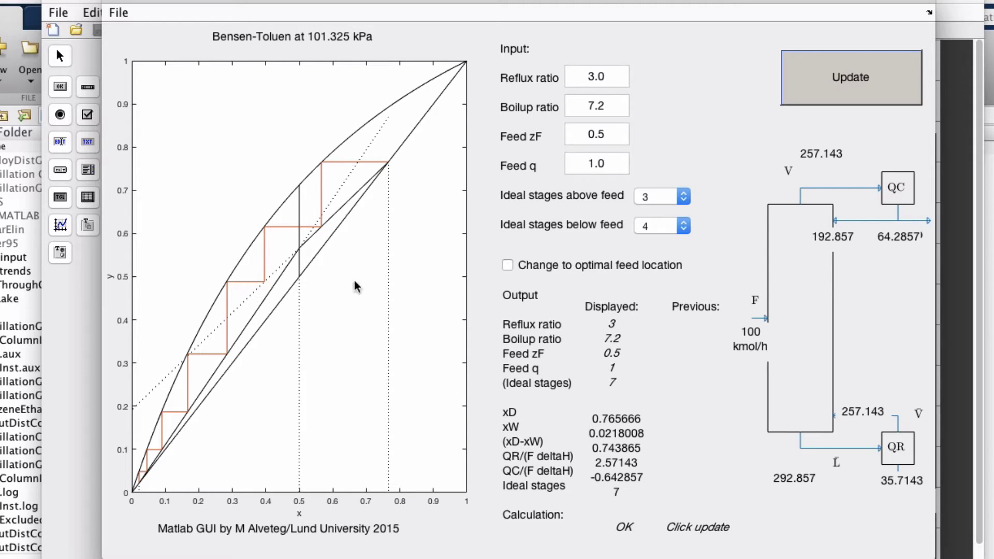
- Enable optimal feed location and recalculate, raising xD from 0.765666 to 0.767337
click(507, 265)
click(805, 84)
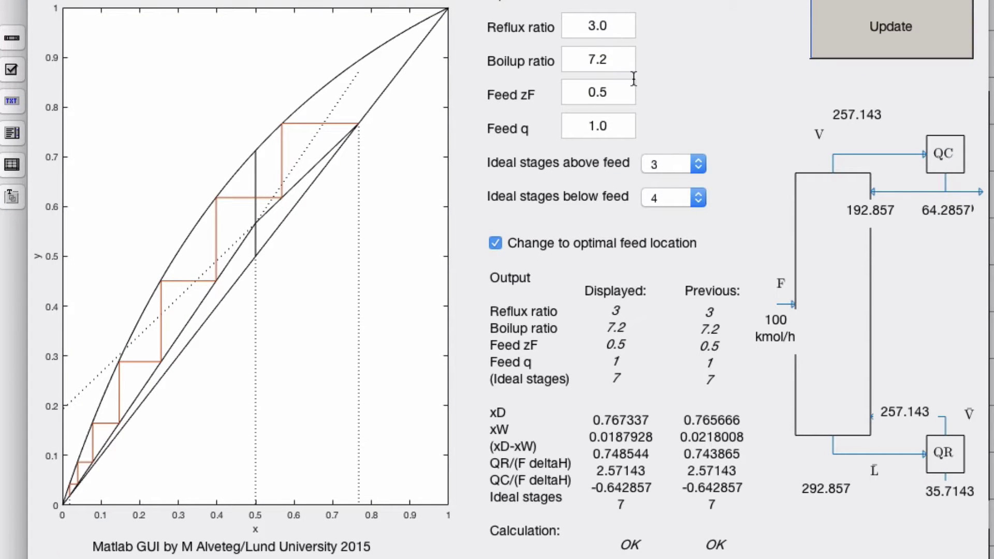
- Set Feed q to 0 and recalculate, giving a horizontal q-line and xD 0.67844
double_click(610, 126)
text(0)
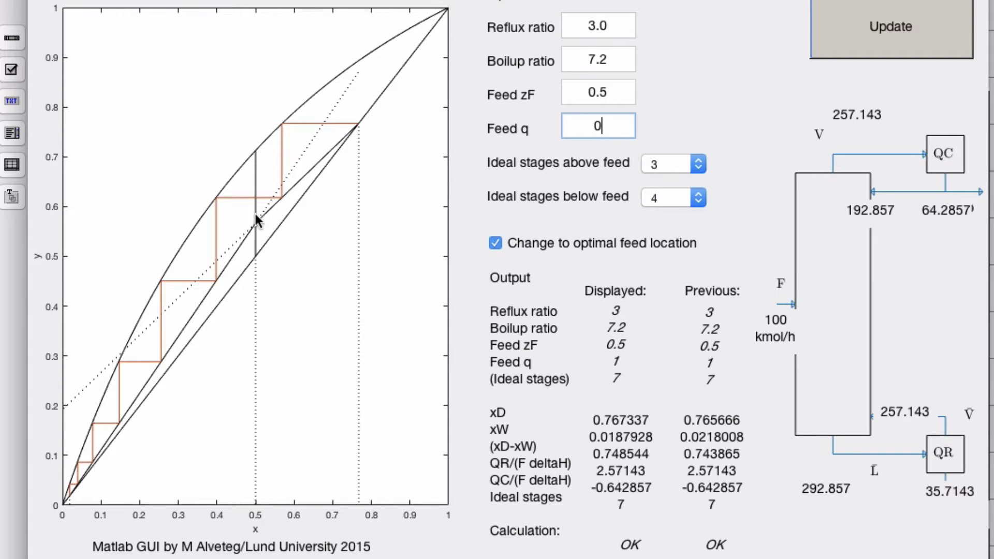
click(899, 26)
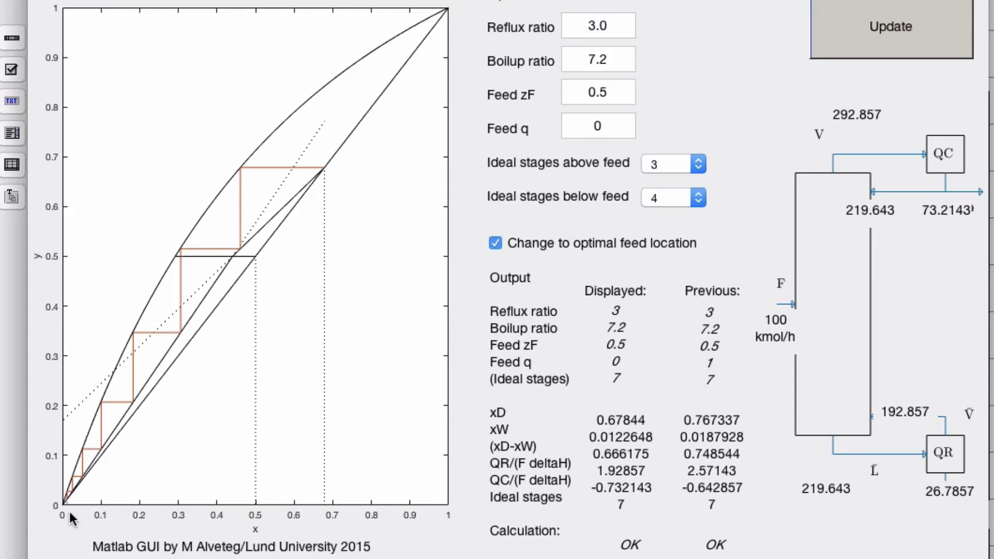
- Set the reflux ratio to 0 and recalculate the diagram
double_click(624, 23)
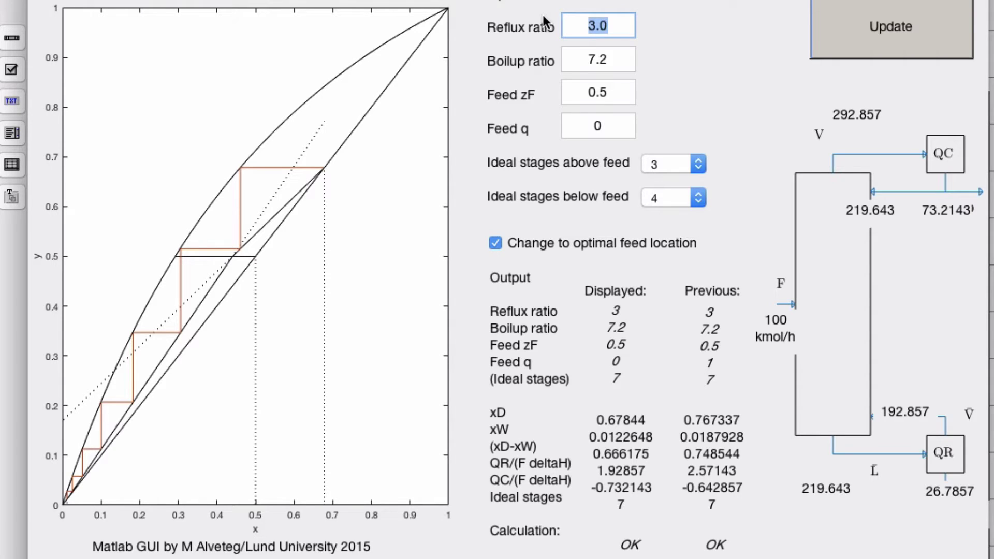
text(0)
click(877, 19)
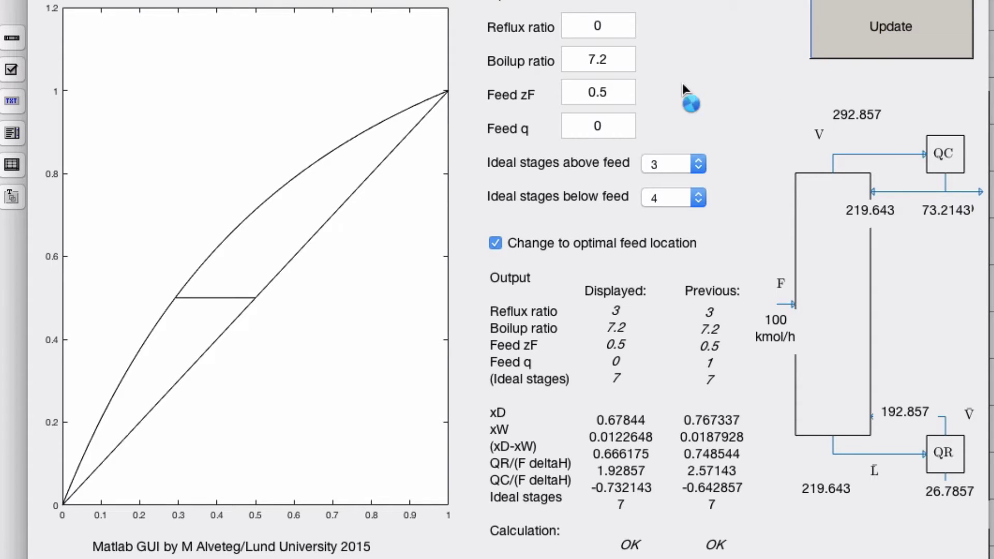
- Set Feed q back to 1 and recalculate, giving xD 0.568378 over 7 stages
double_click(616, 126)
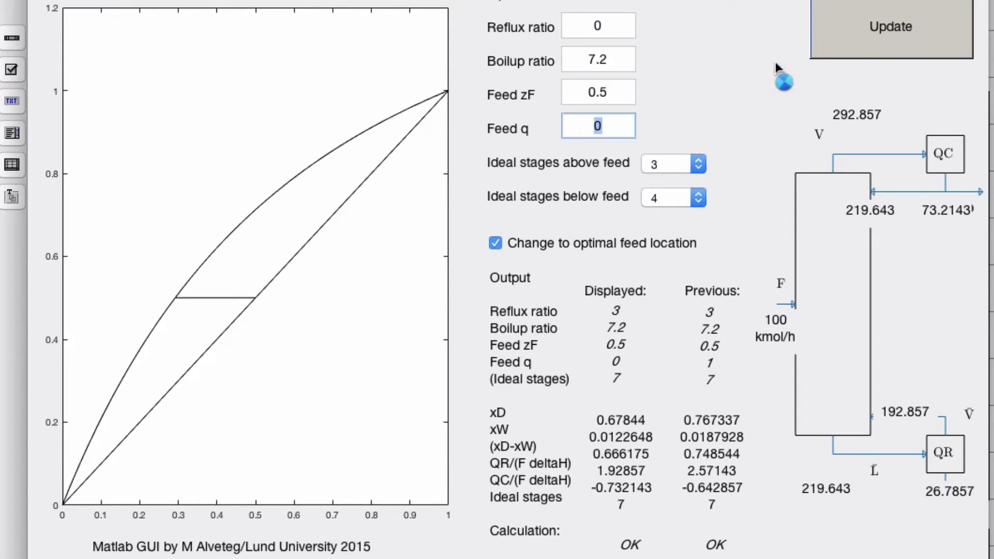
text(1)
click(903, 23)
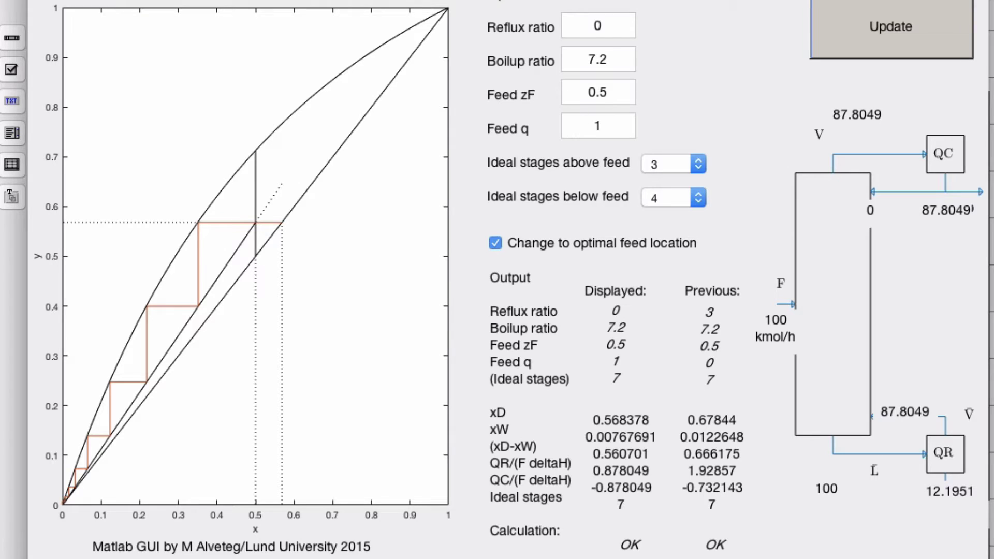
- Step the reflux ratio through 3, 7 and 9, recalculating each time (xD 0.982977 at 9)
click(610, 24)
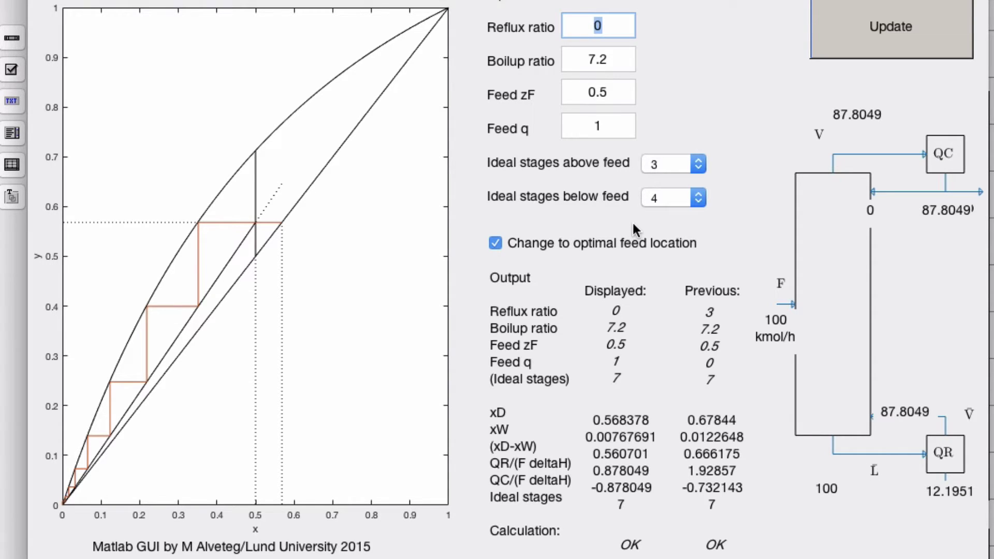
text(3)
click(888, 37)
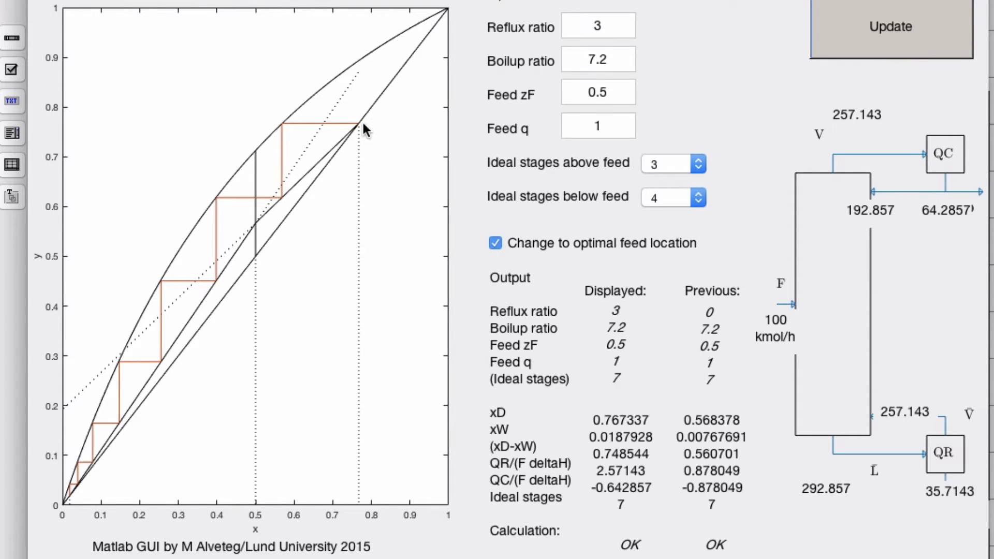
double_click(598, 25)
text(7)
click(878, 30)
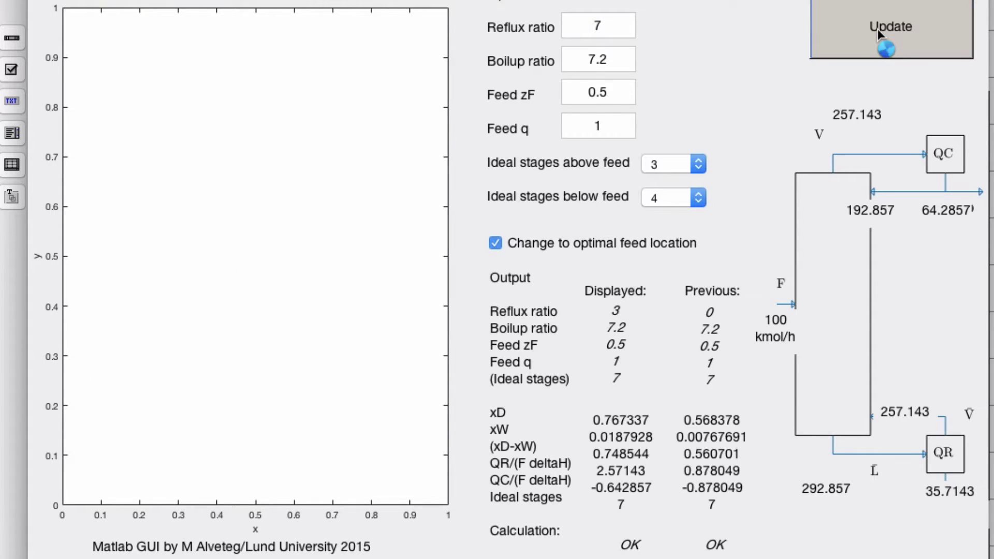
double_click(598, 25)
text(8)
key(BackSpace)
text(9)
click(858, 23)
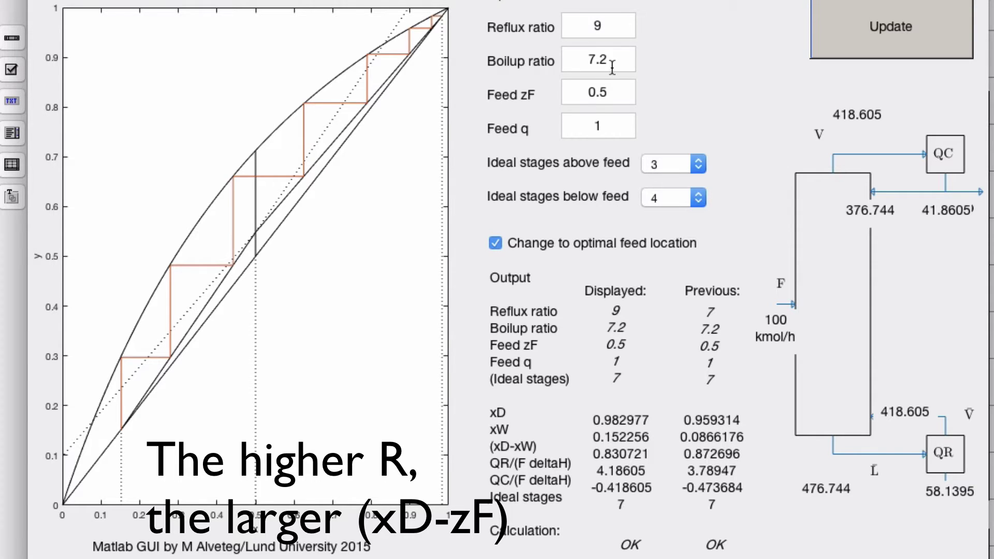
- Set the boilup ratio to 2, then 10, recalculating after each
drag(611, 59, 584, 57)
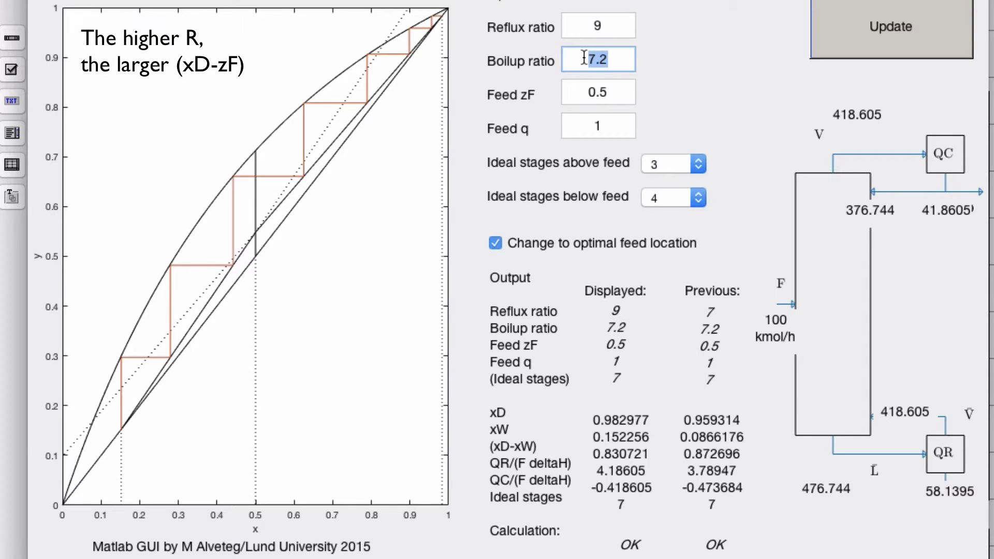
text(2)
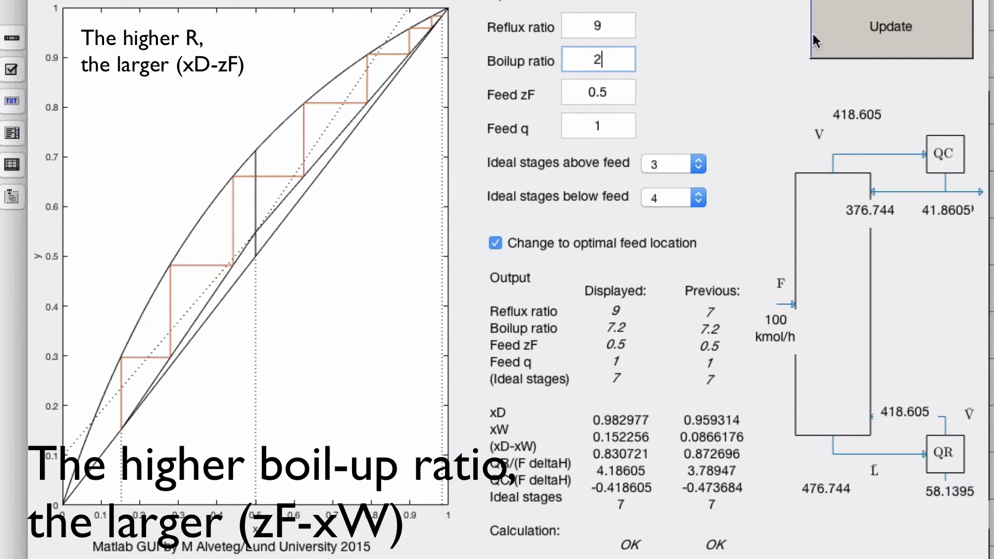
click(856, 29)
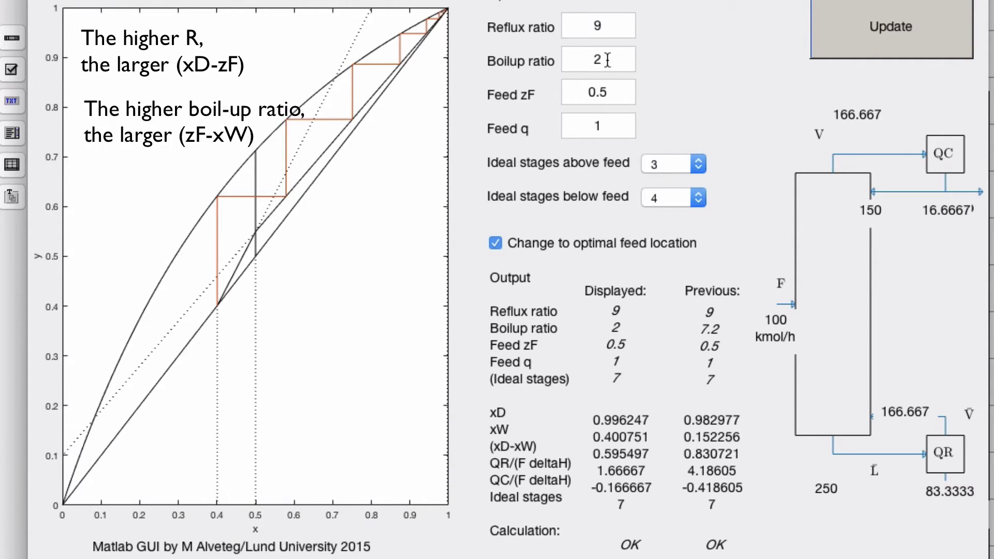
double_click(589, 59)
text(10)
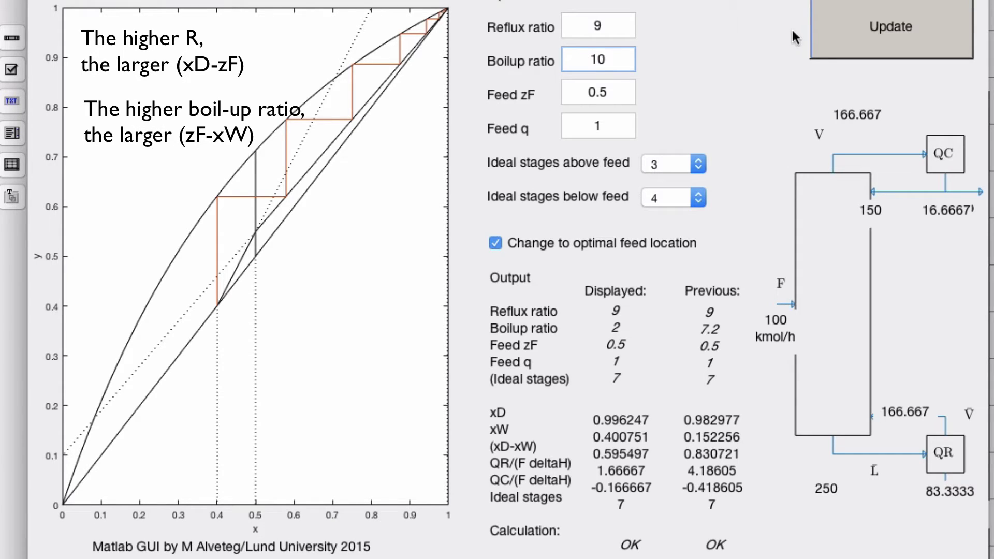
click(853, 26)
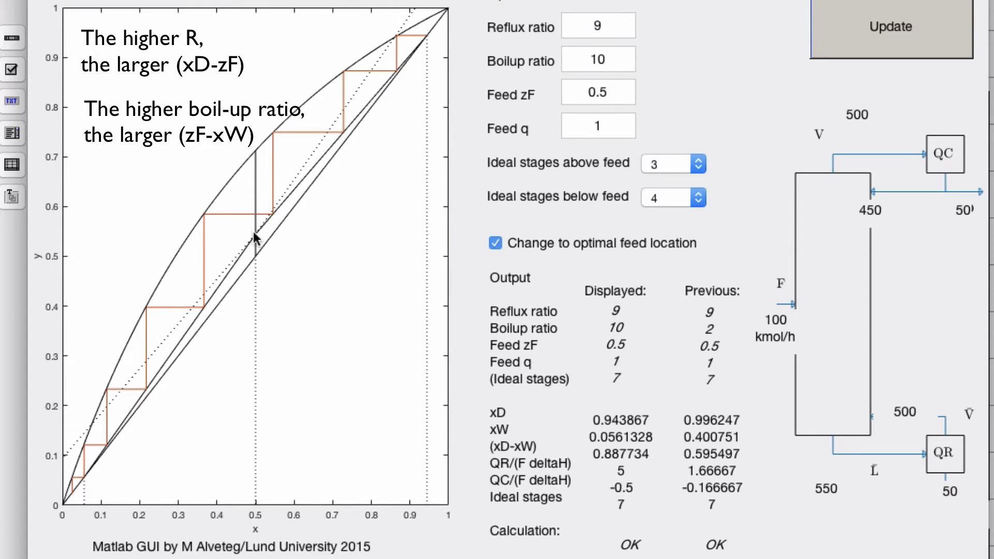
- Set the reflux ratio to 19 and recalculate the diagram
double_click(594, 21)
text(19)
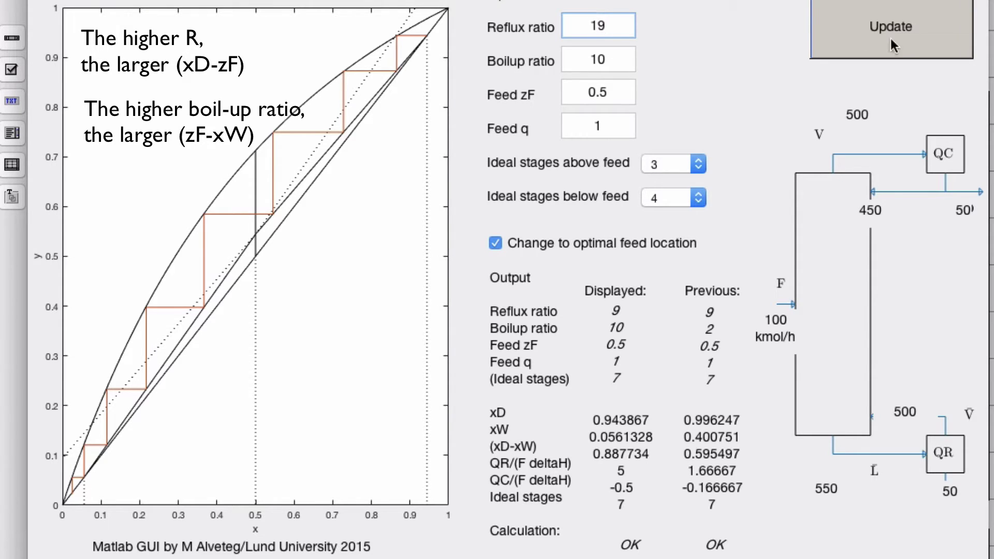
click(882, 36)
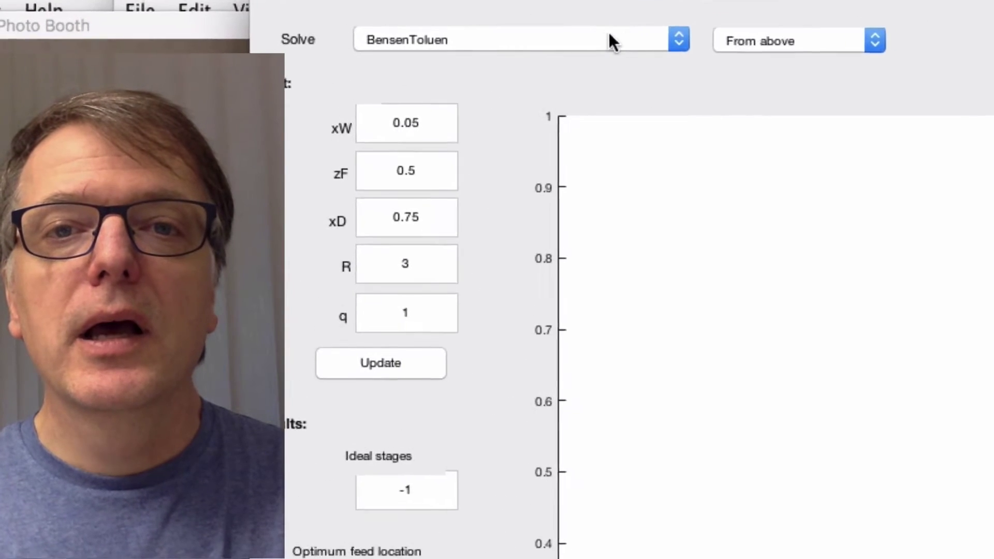
- Keep BensenToluen as the system and calculate the diagram, giving 5.4683 ideal stages
click(561, 41)
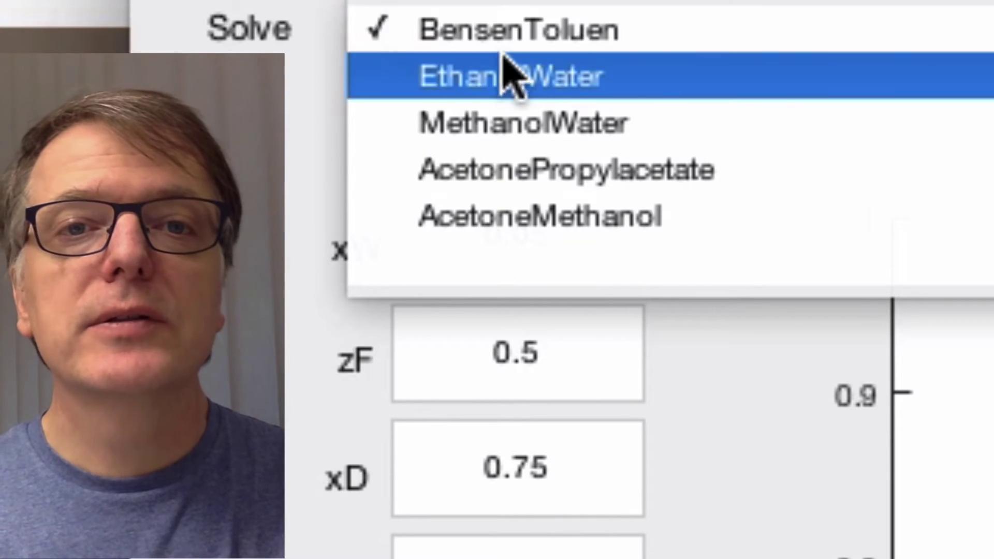
click(493, 32)
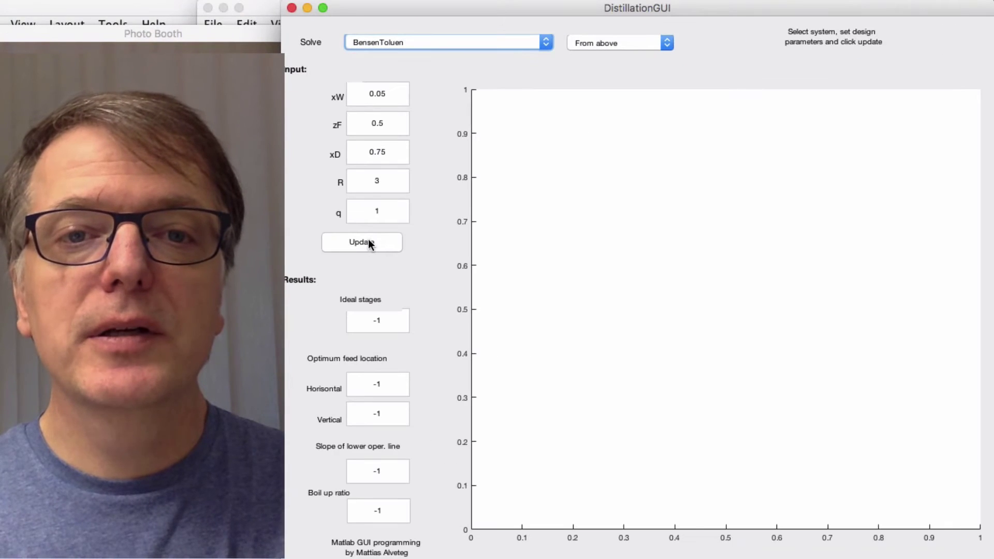
click(368, 241)
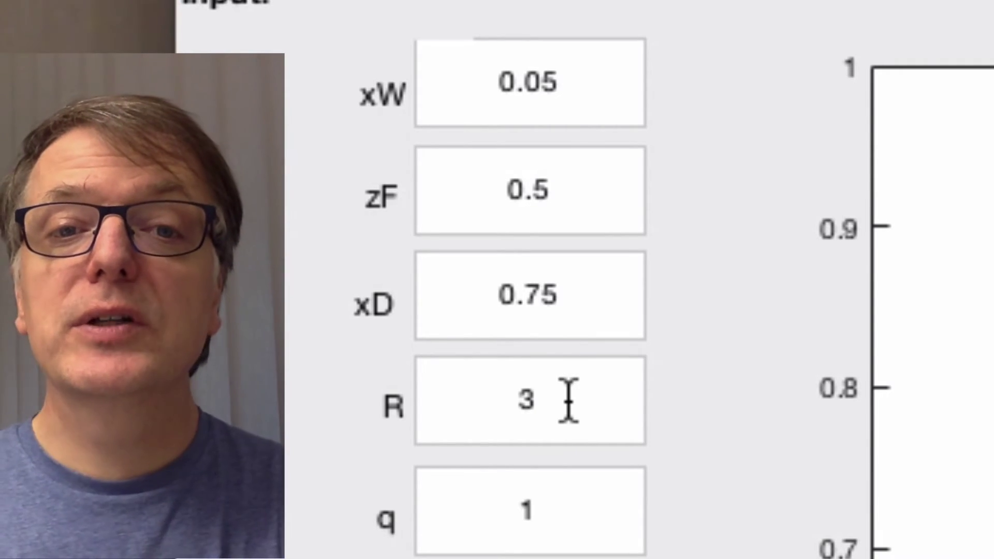
- Change q from 1 to 0 and recalculate, giving 5.8424 ideal stages and boilup ratio 4.4
drag(572, 515, 514, 508)
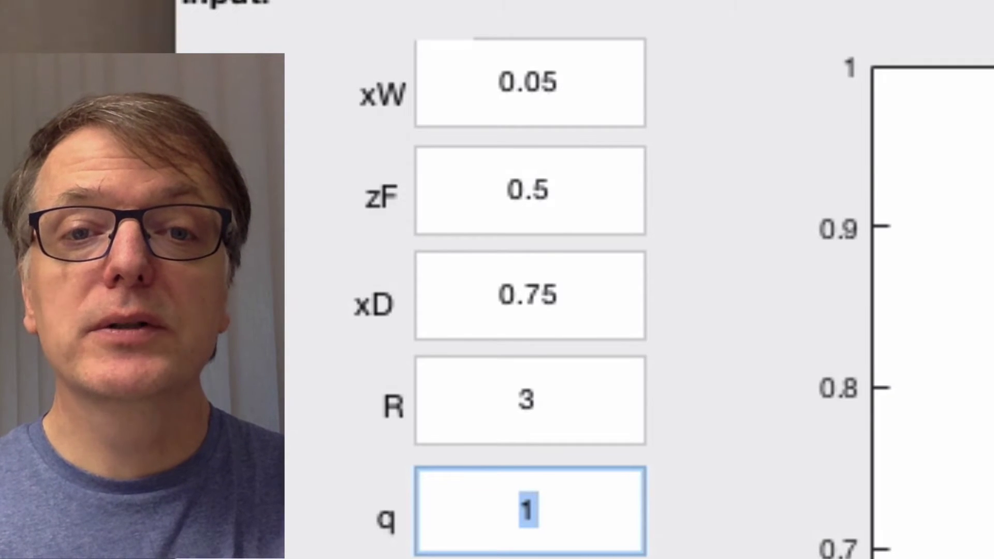
text(0)
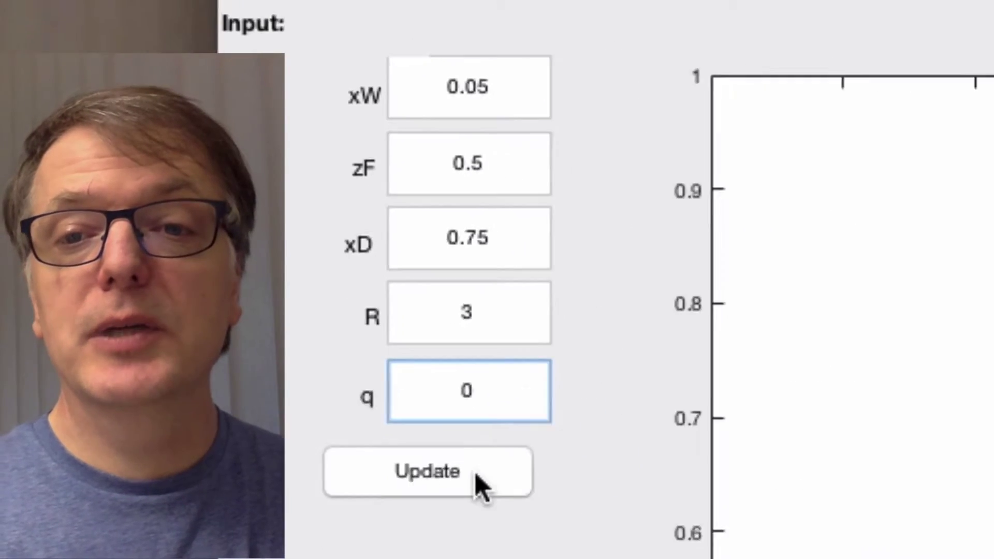
click(473, 474)
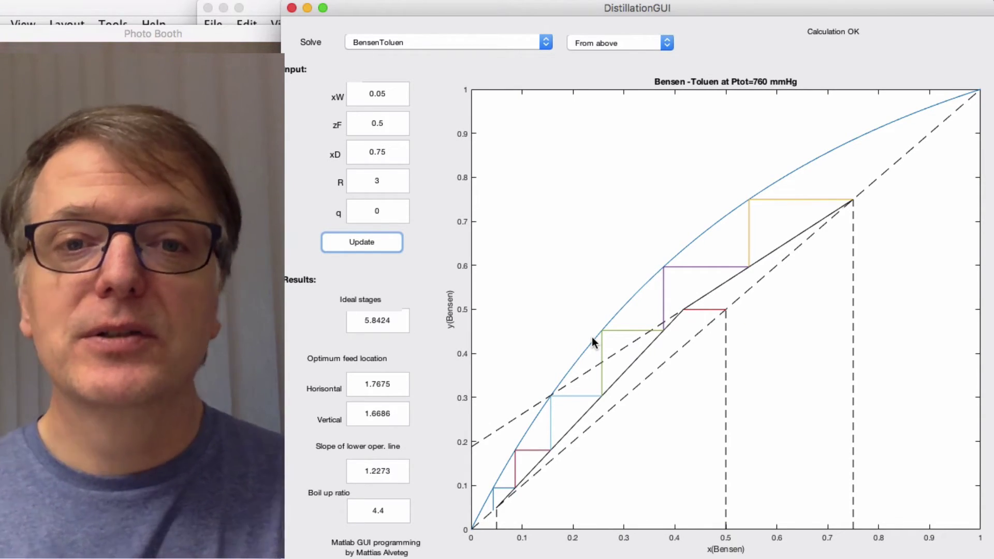
- Try reflux ratio 1, then 1.2, recalculating the diagram
double_click(370, 180)
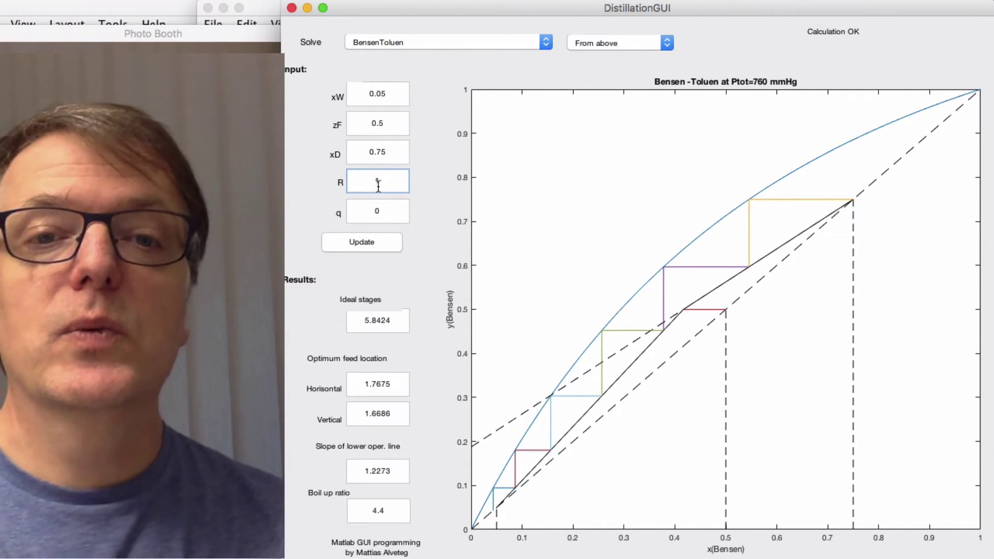
text(1)
click(368, 244)
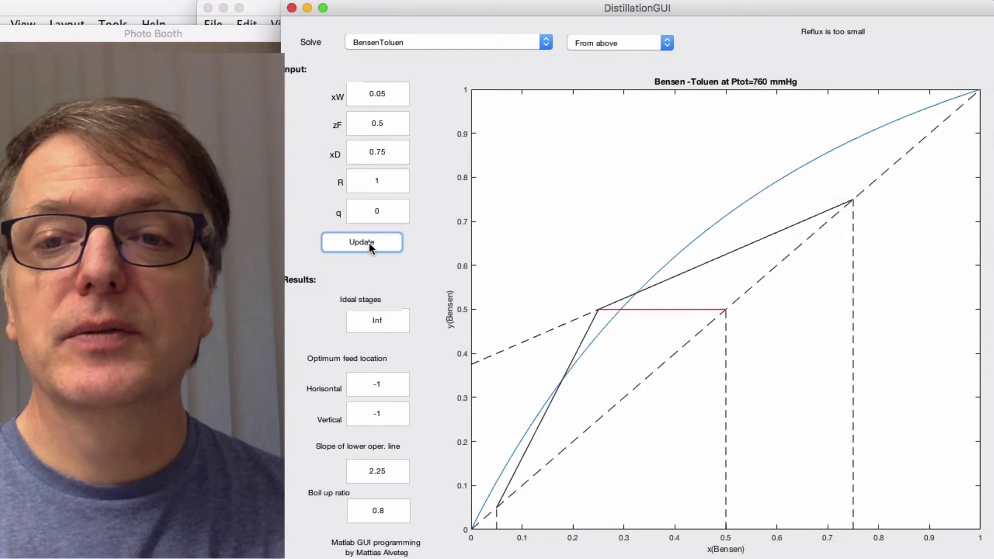
click(394, 181)
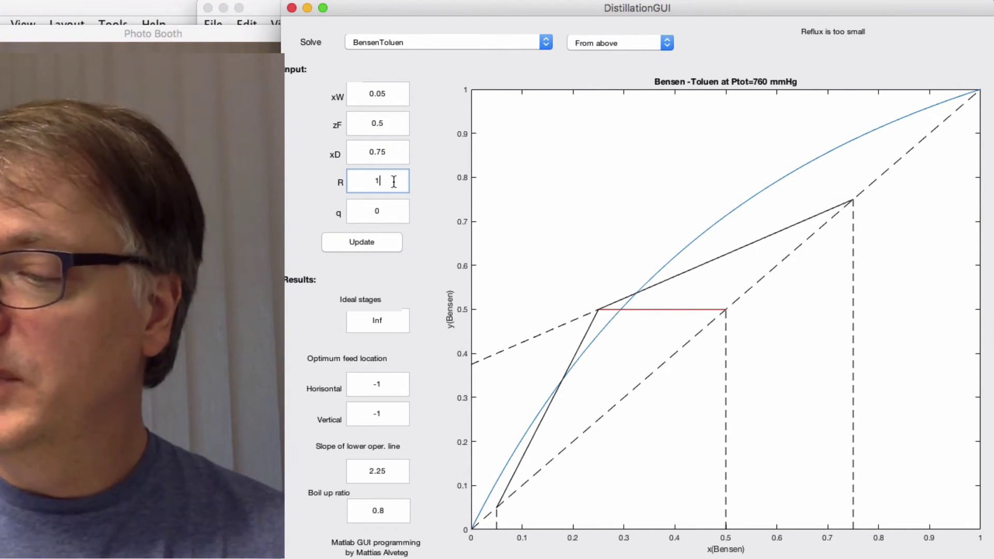
text(.2)
key(Tab)
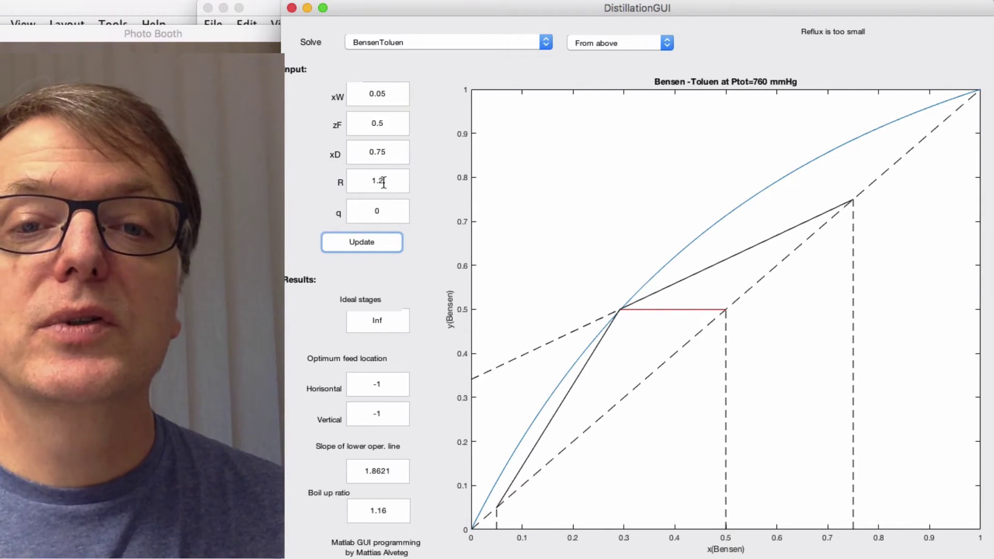
- Refine the reflux ratio to 1.21, then 1.22, reaching 20.7819 ideal stages
click(383, 182)
text(5)
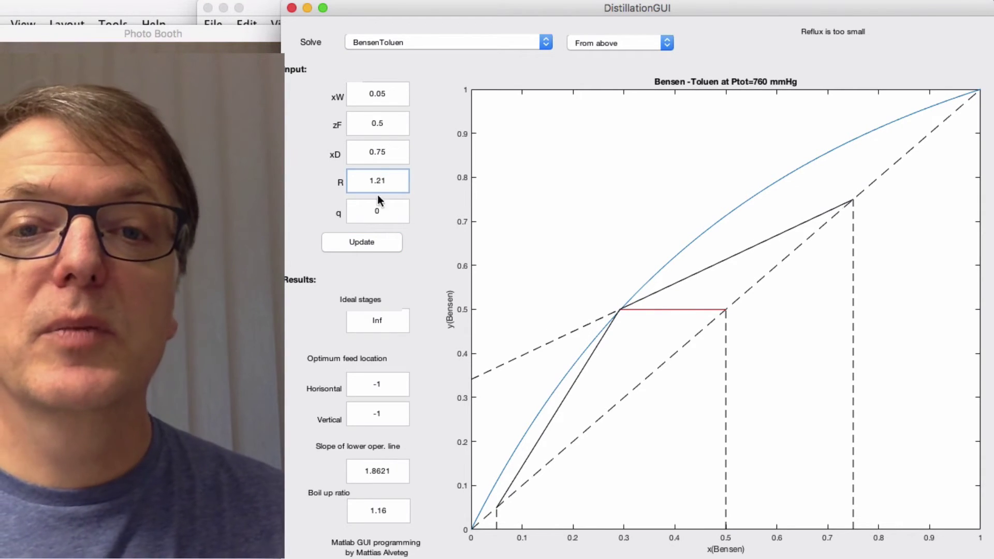
click(365, 241)
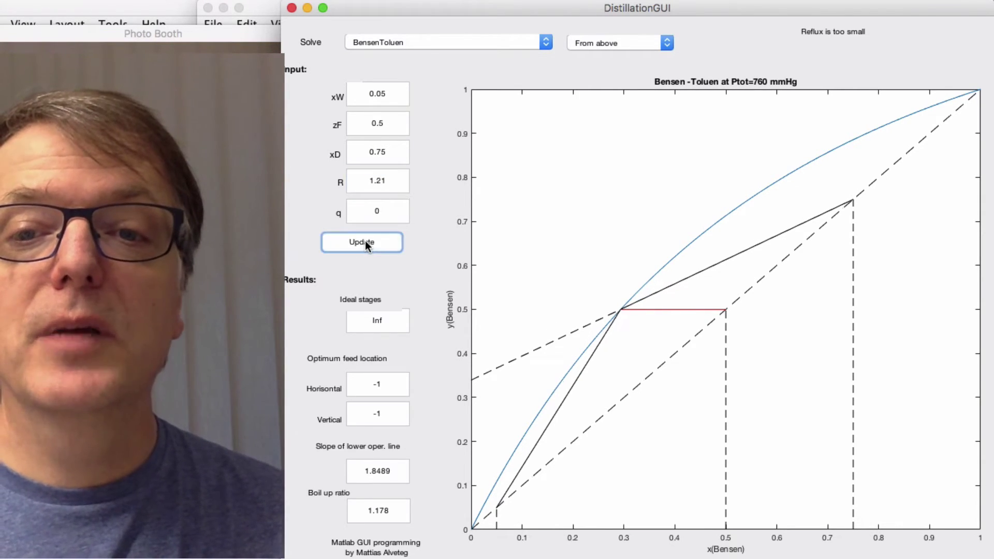
click(387, 173)
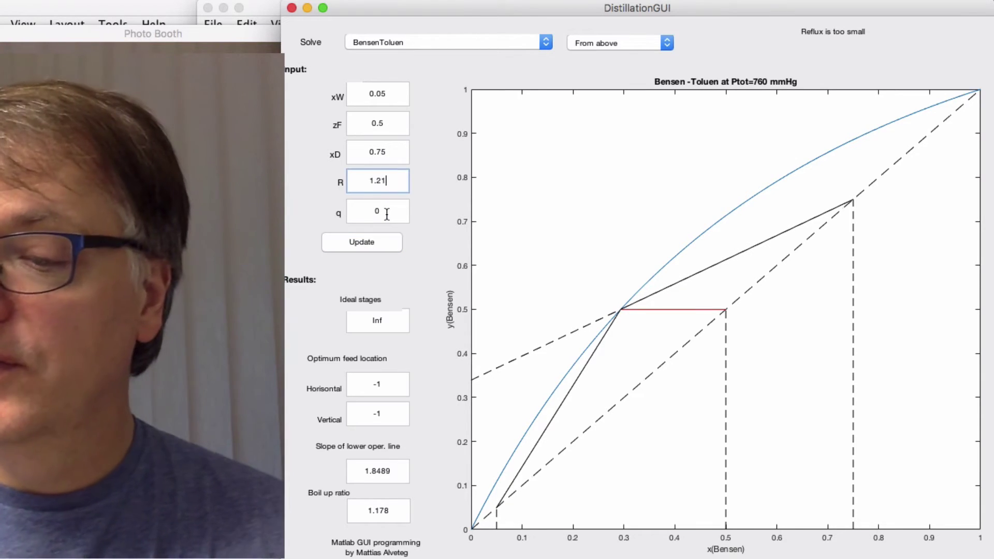
key(BackSpace)
text(2)
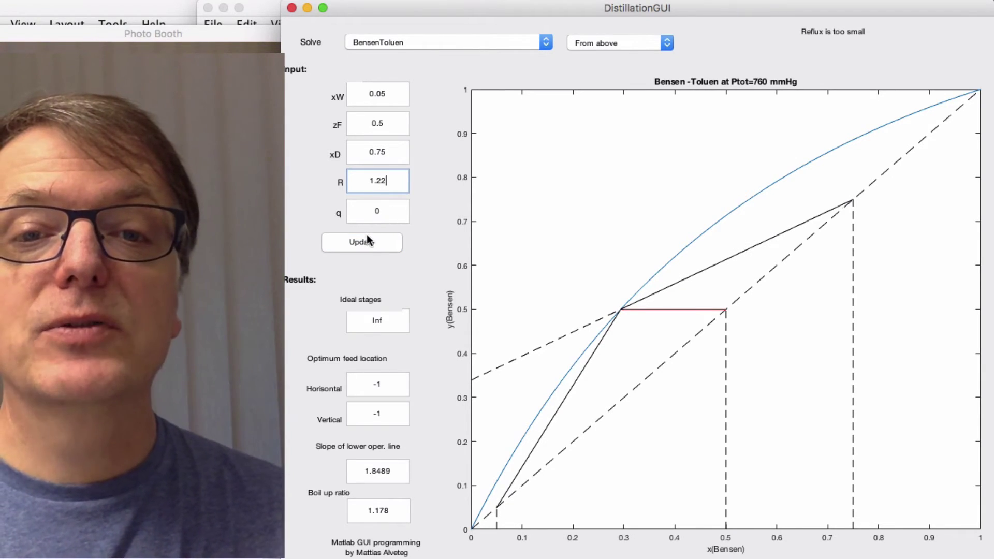
click(366, 235)
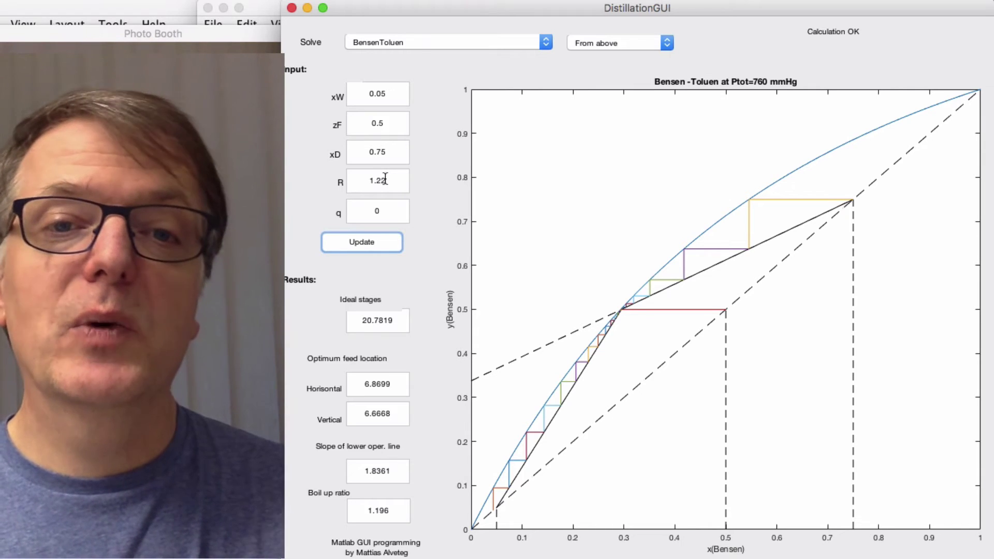
- Set the reflux ratio to 9999 and recalculate, needing only 4.7262 ideal stages
click(385, 180)
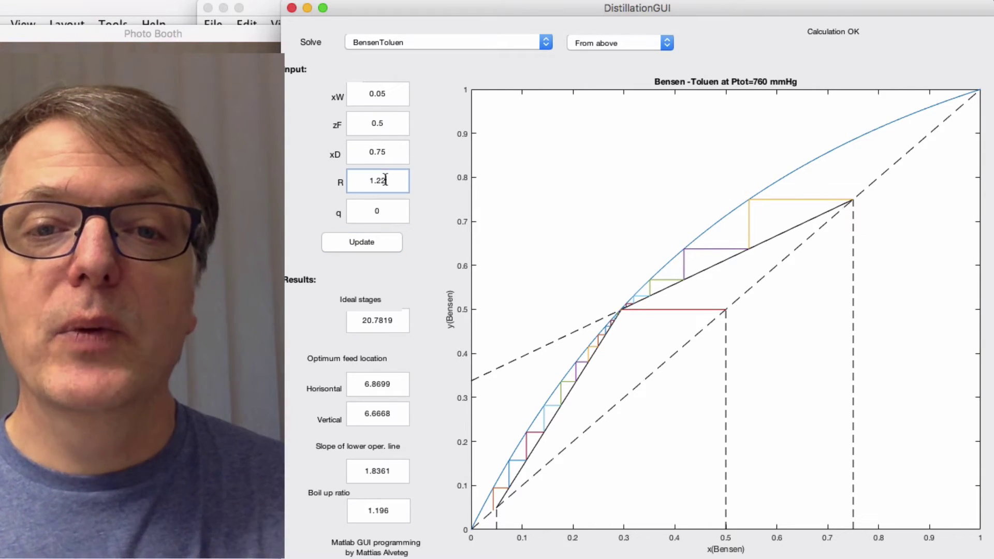
drag(385, 180, 367, 178)
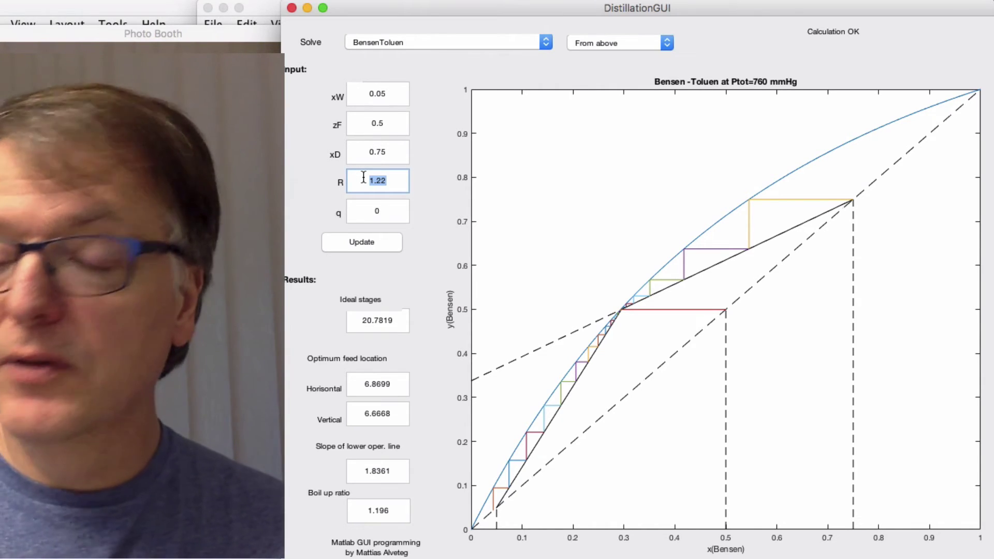
text(9999)
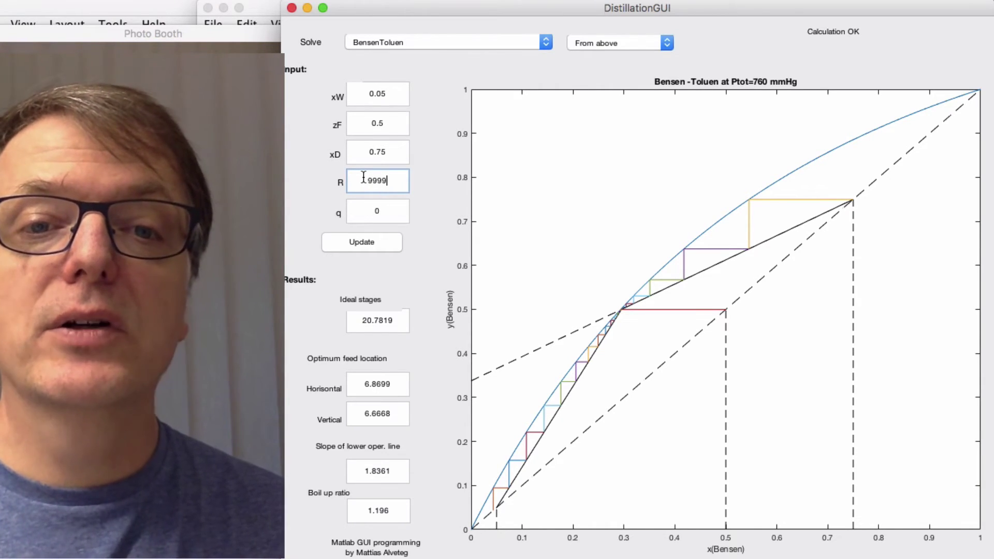
click(365, 241)
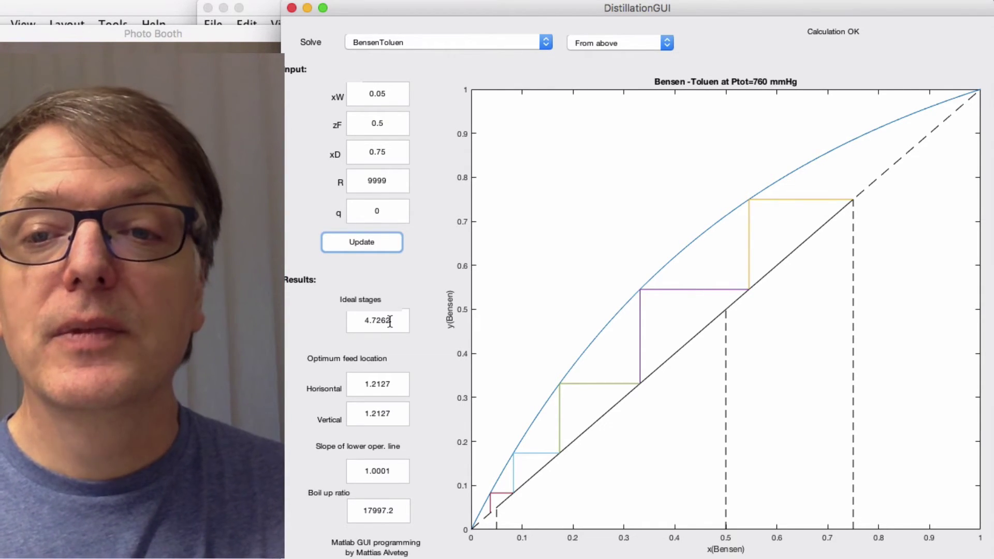
- Reset the reflux ratio from 9999 to 1.22 and recalculate, giving 20.7819 ideal stages
double_click(388, 180)
text(1.)
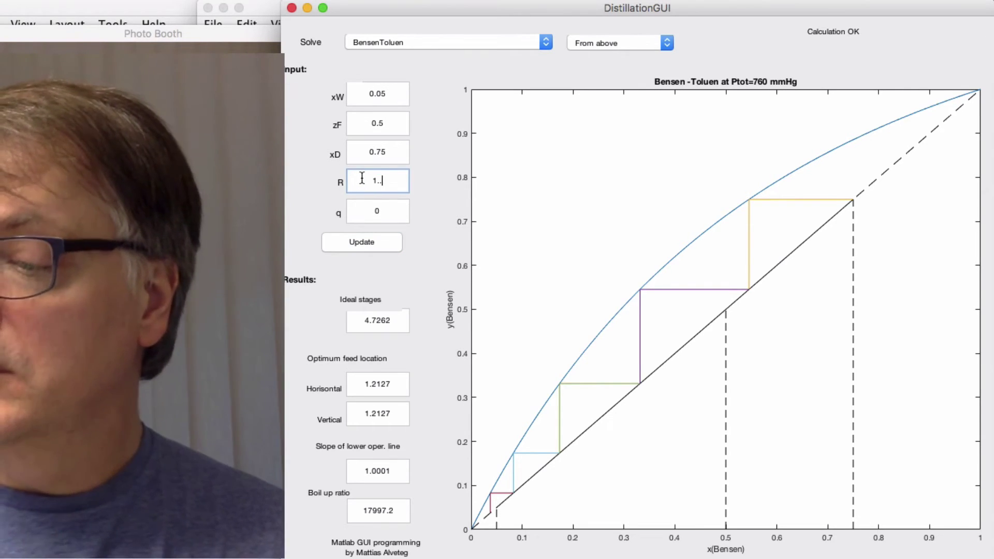
text(.)
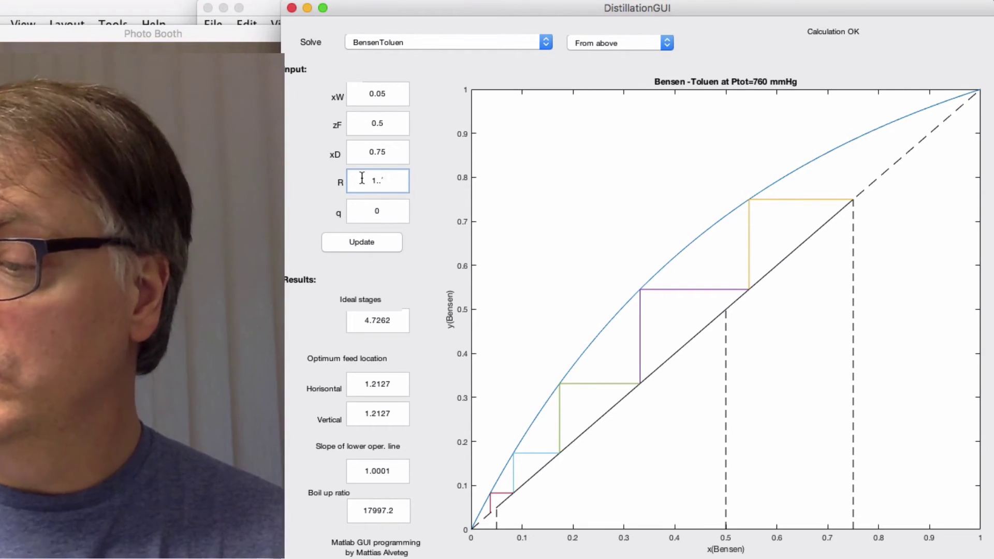
text(22)
click(362, 244)
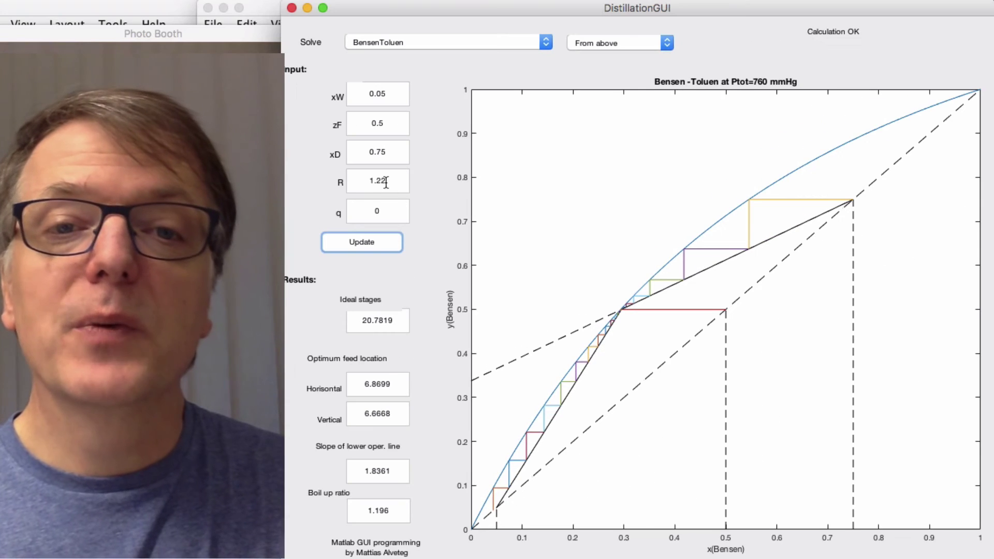
- Switch the mixture to EthanolWater and recalculate the diagram
click(465, 40)
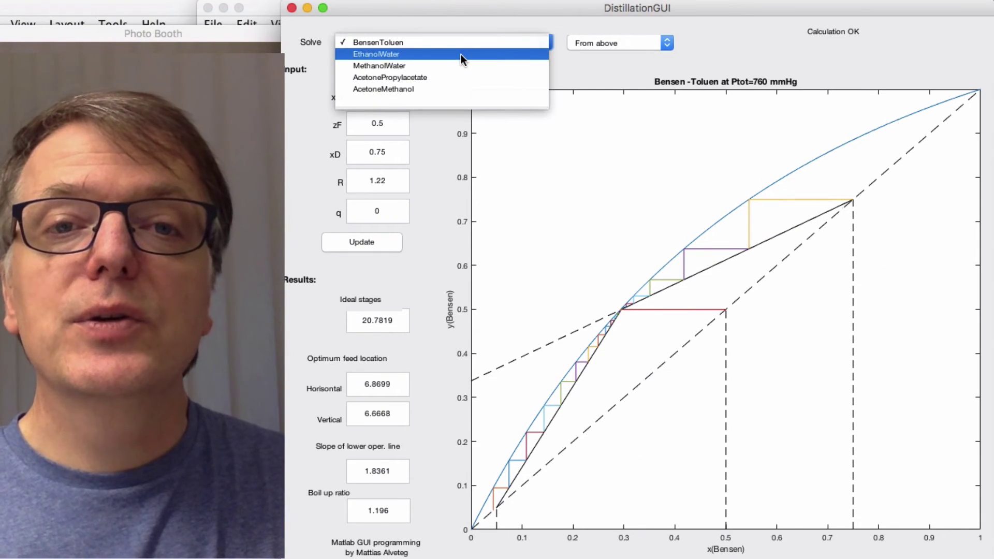
click(460, 54)
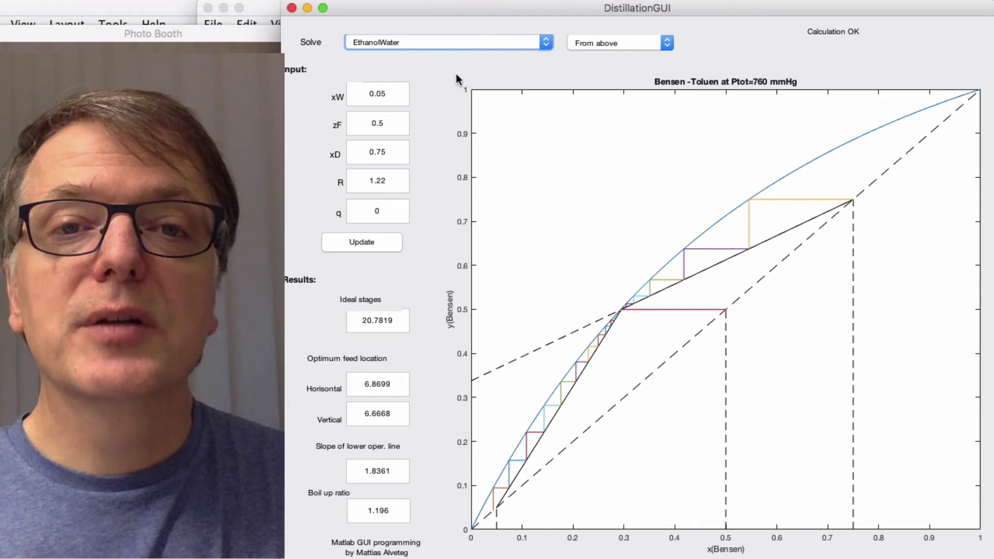
click(360, 242)
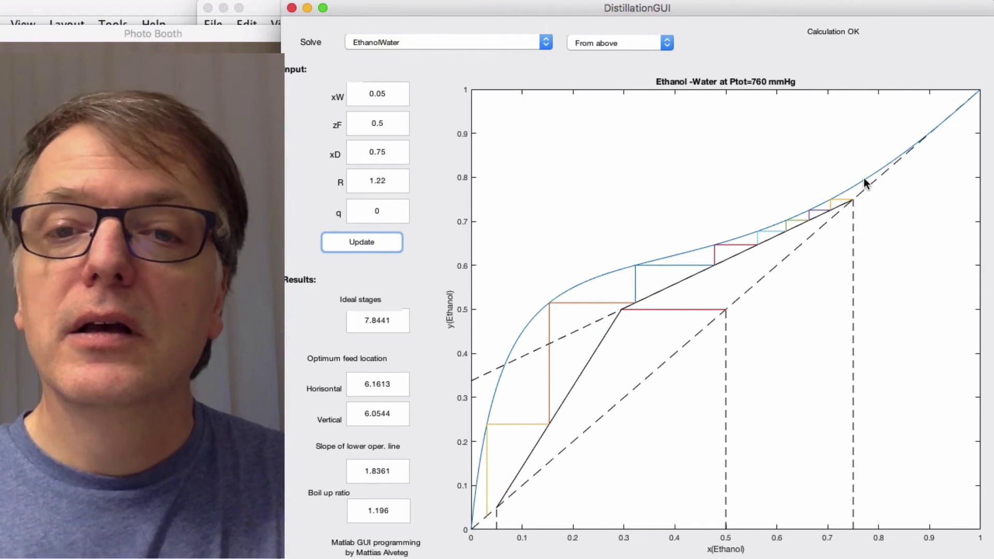
- Set feed composition zF to 0.2 and q to 1, recalculating after each change
click(380, 123)
key(BackSpace)
text(2)
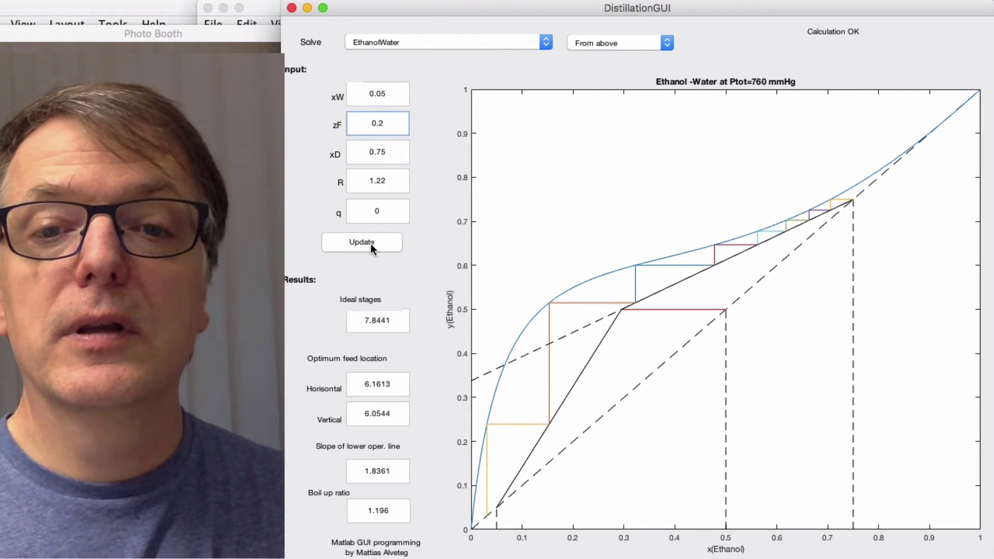
click(372, 243)
click(385, 208)
key(BackSpace)
text(1)
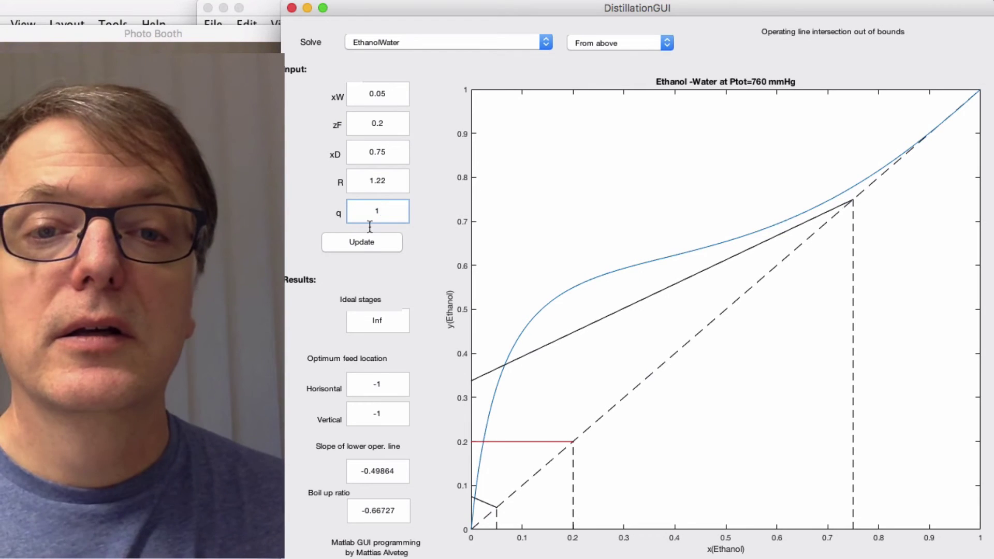
click(363, 248)
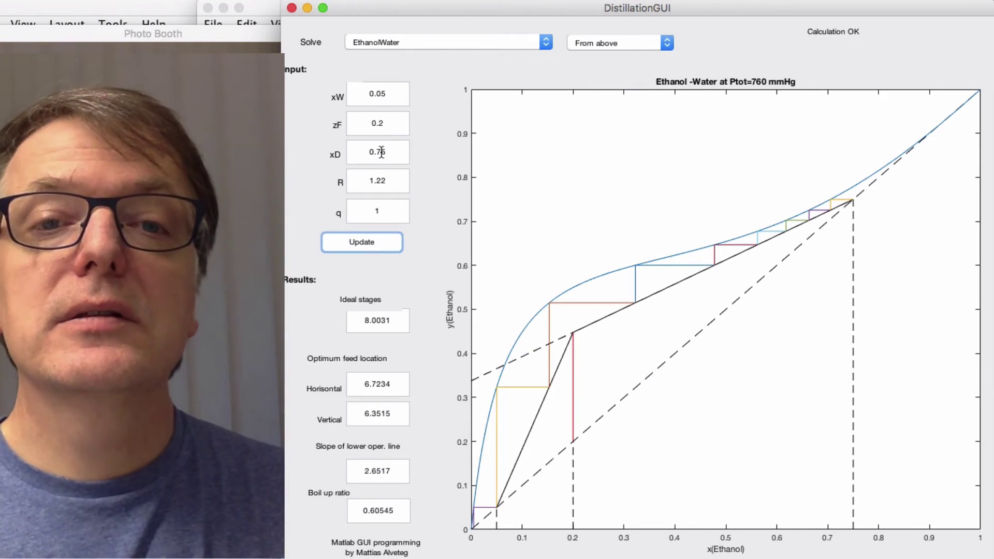
- Change the distillate composition xD from 0.75 to 0.85
click(379, 150)
drag(507, 256, 496, 254)
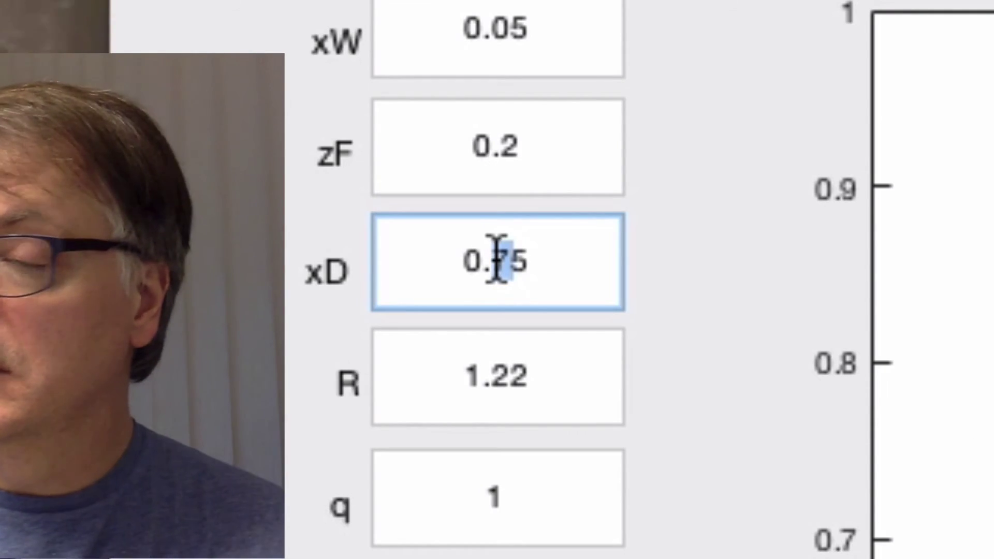
text(8)
click(455, 557)
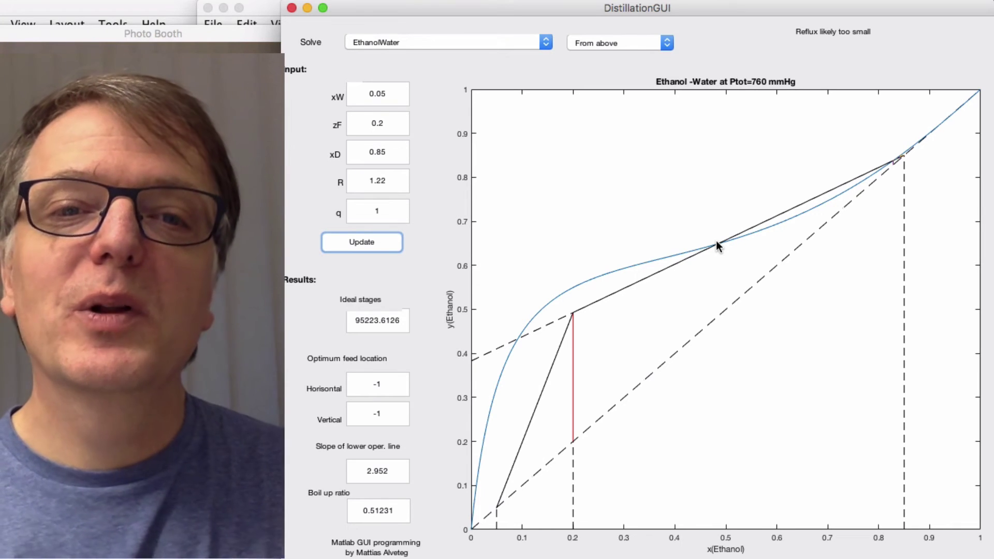
- Raise the reflux ratio stepwise to 1.5, 2, then 2.5, recalculating after each value
click(384, 182)
double_click(385, 181)
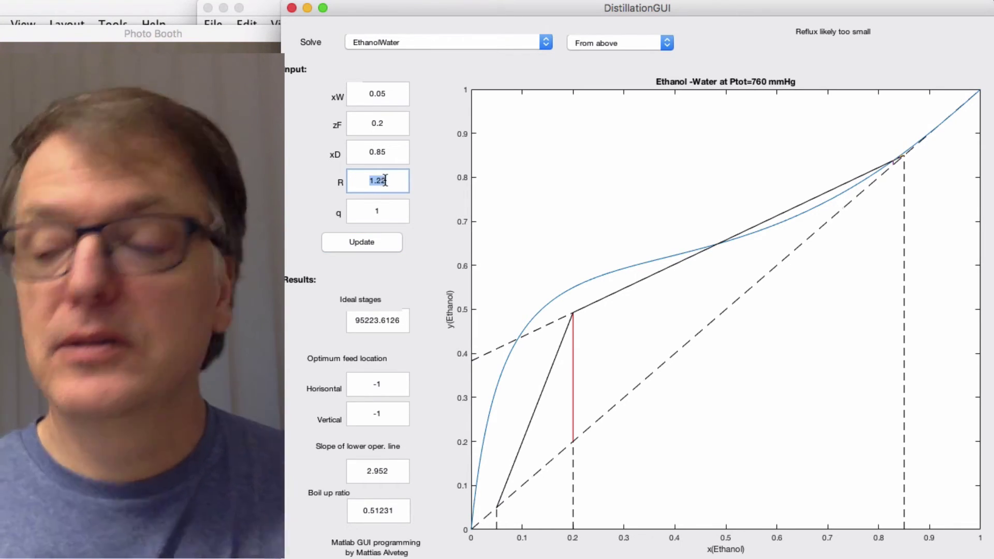
text(1.5)
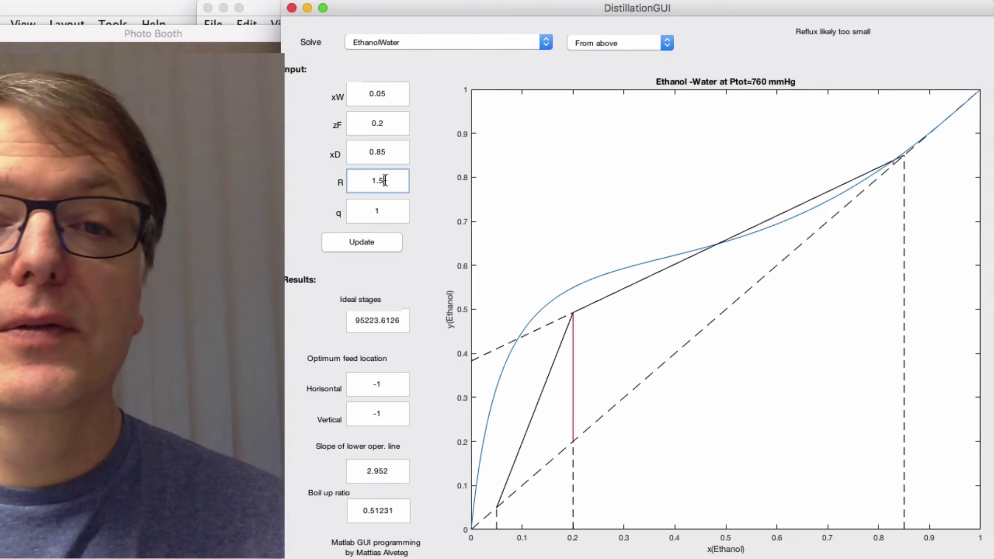
click(365, 241)
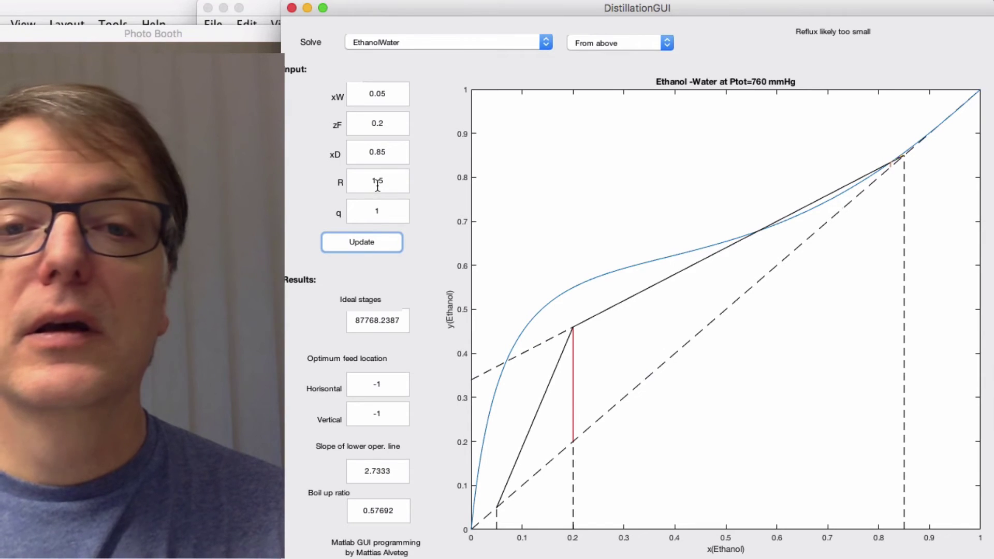
drag(383, 180, 370, 181)
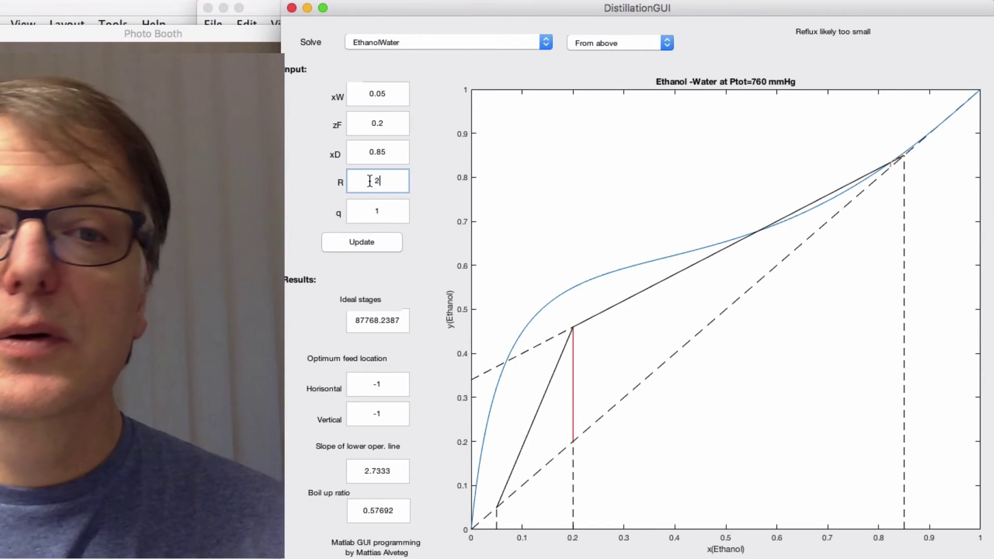
click(364, 239)
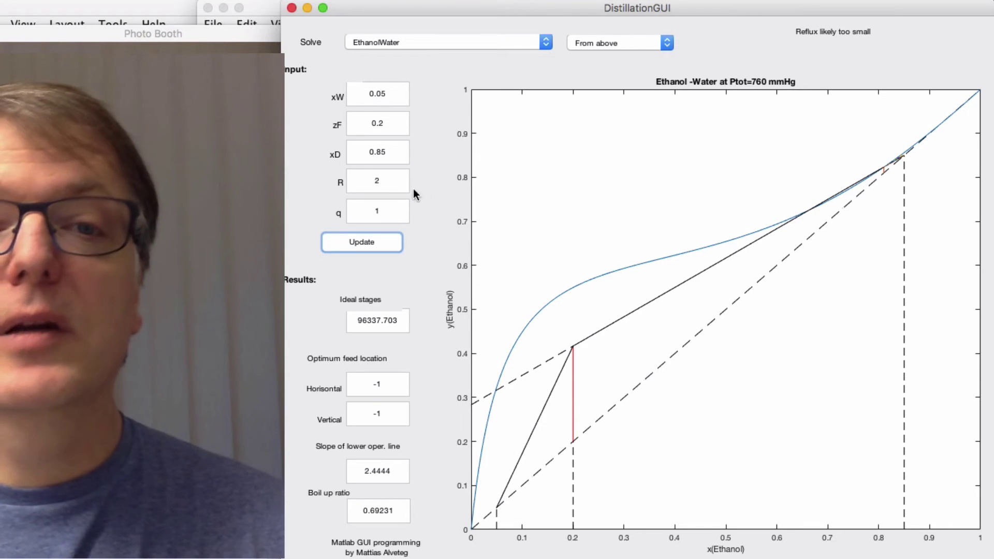
click(393, 185)
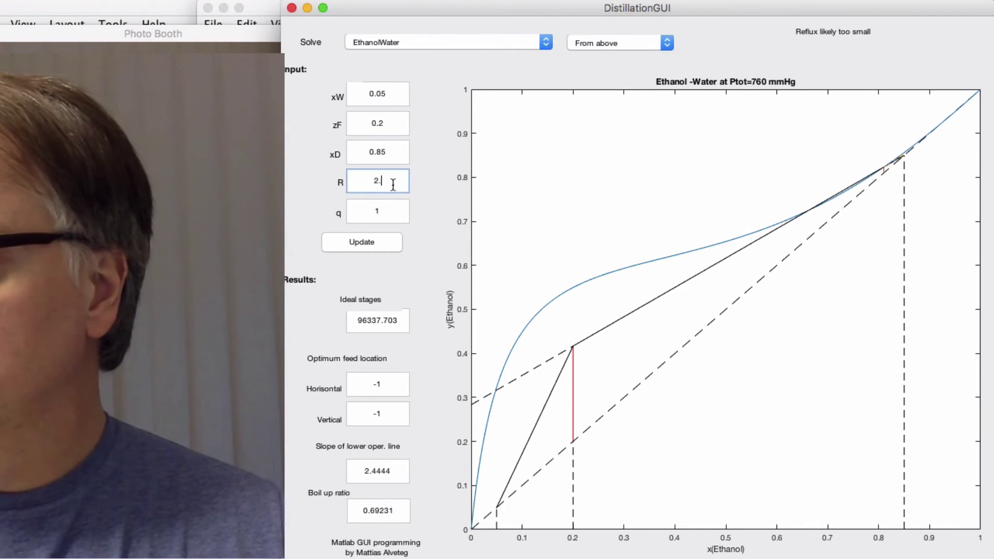
text(.5)
click(356, 239)
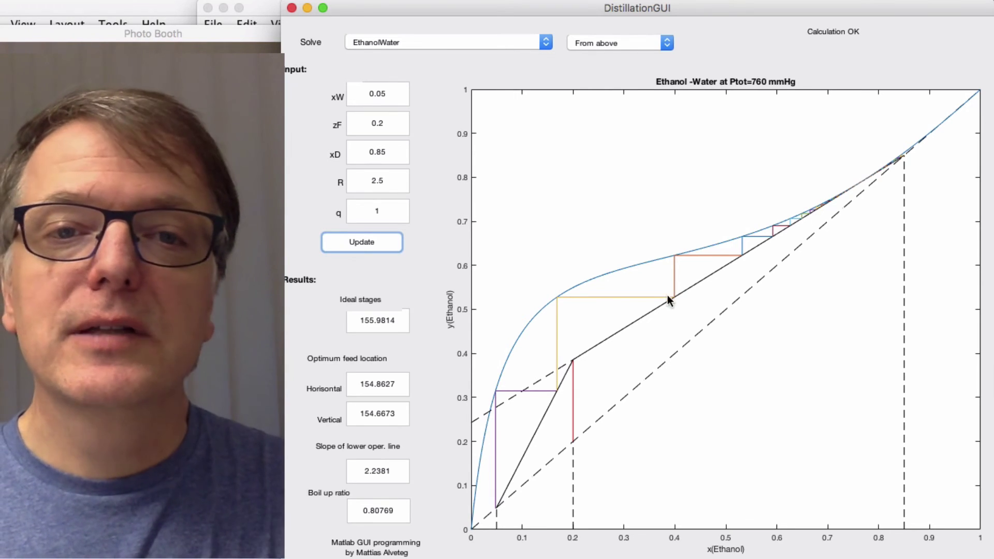
- Try reflux ratios 1.1, 0.8, 0.9 and 0.85, recalculating each to locate minimum reflux
double_click(389, 183)
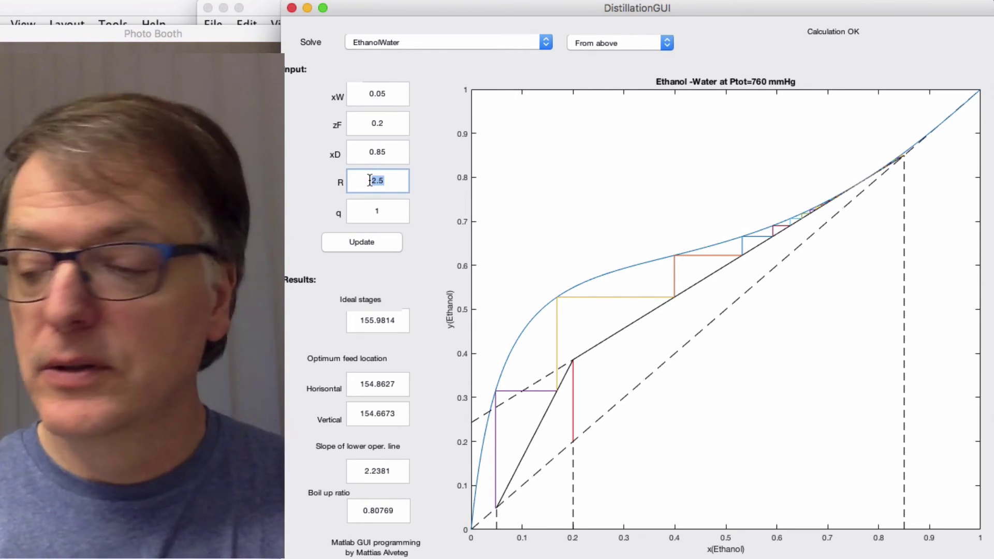
text(1.1)
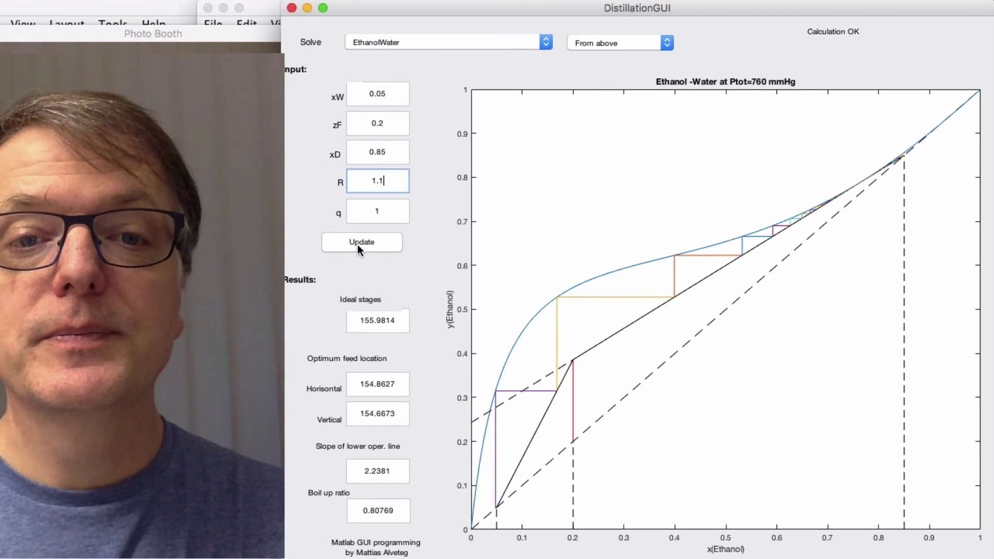
click(358, 241)
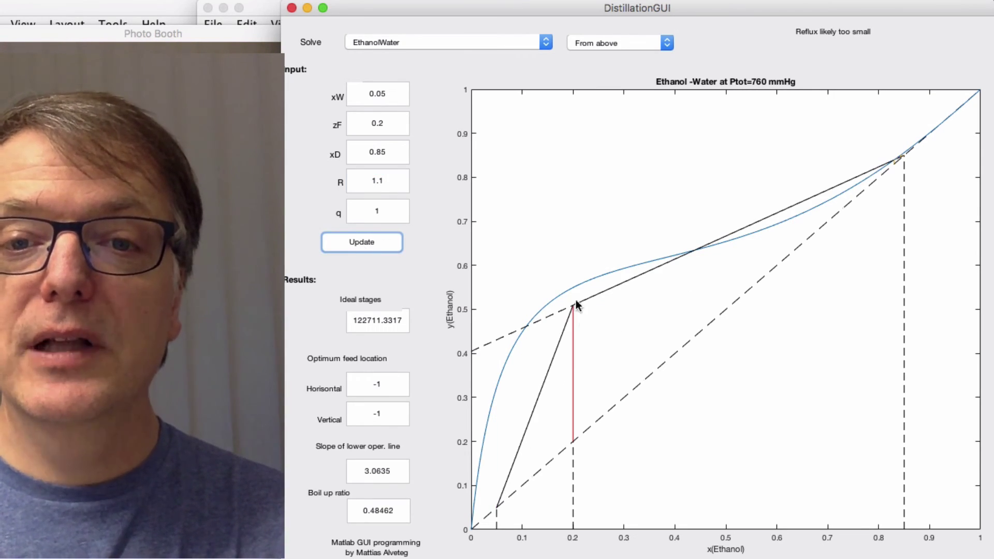
double_click(377, 181)
text(0.)
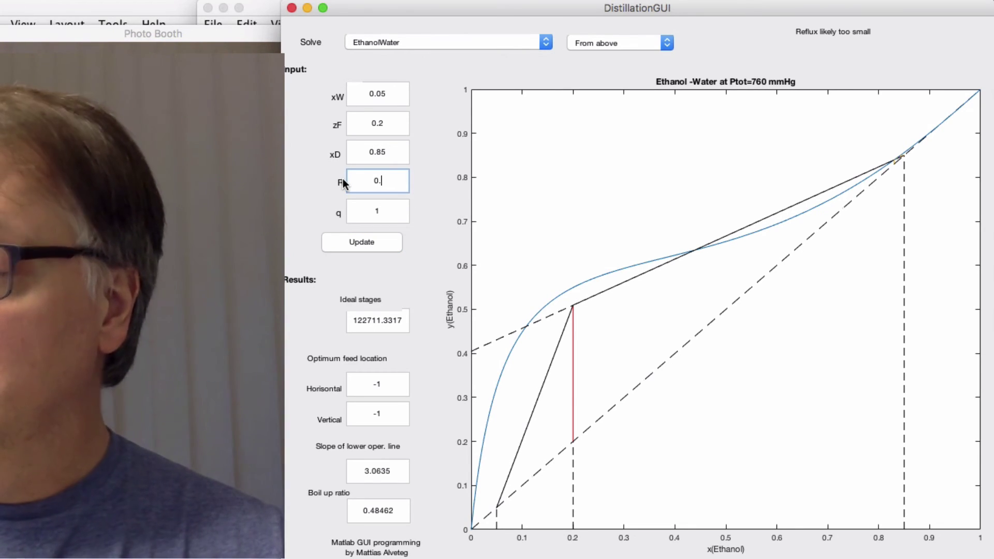
text(8)
click(347, 247)
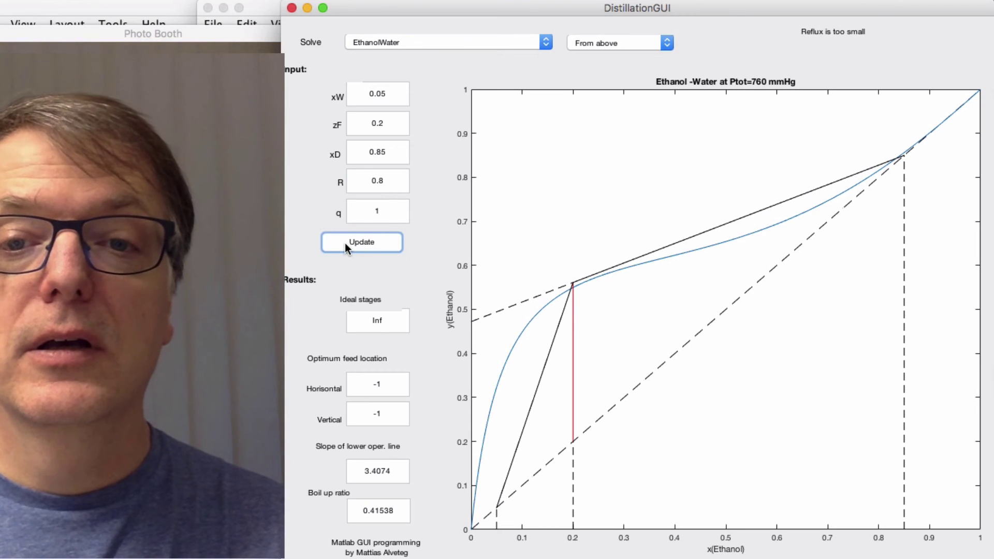
click(387, 181)
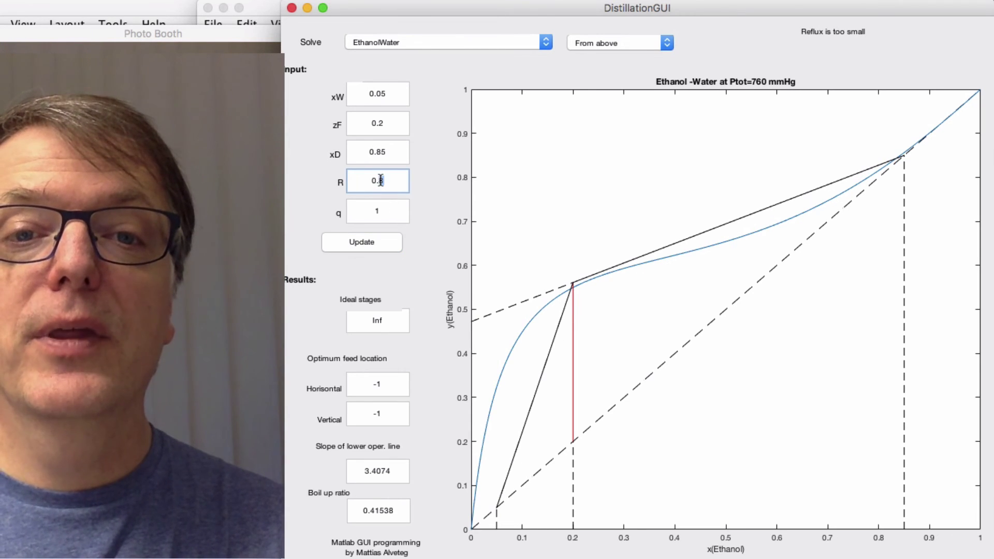
click(384, 243)
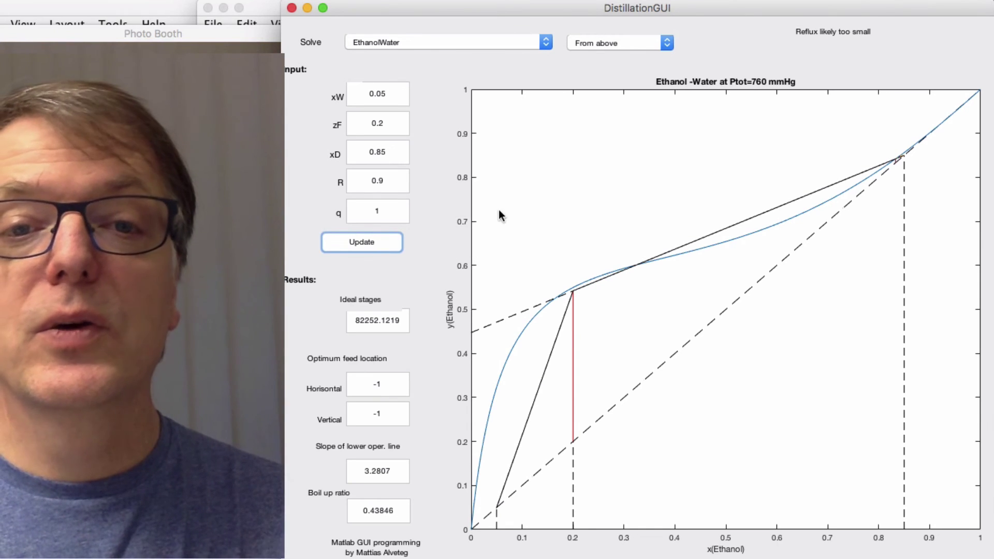
click(380, 180)
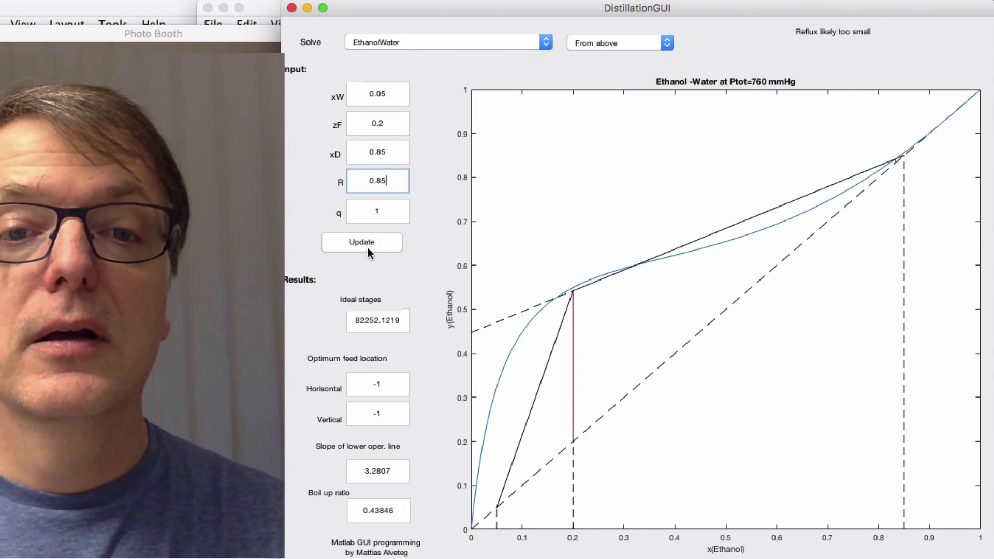
click(366, 243)
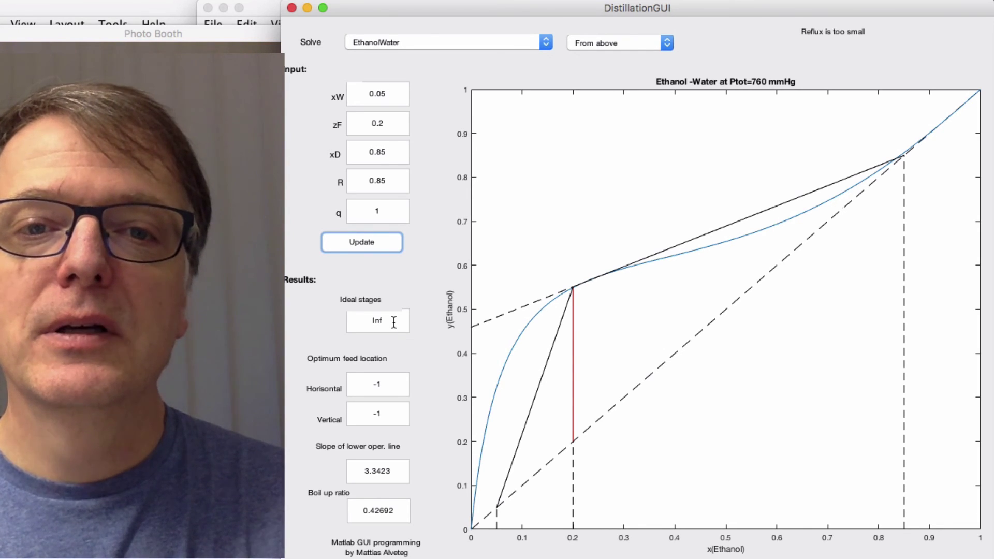
click(390, 181)
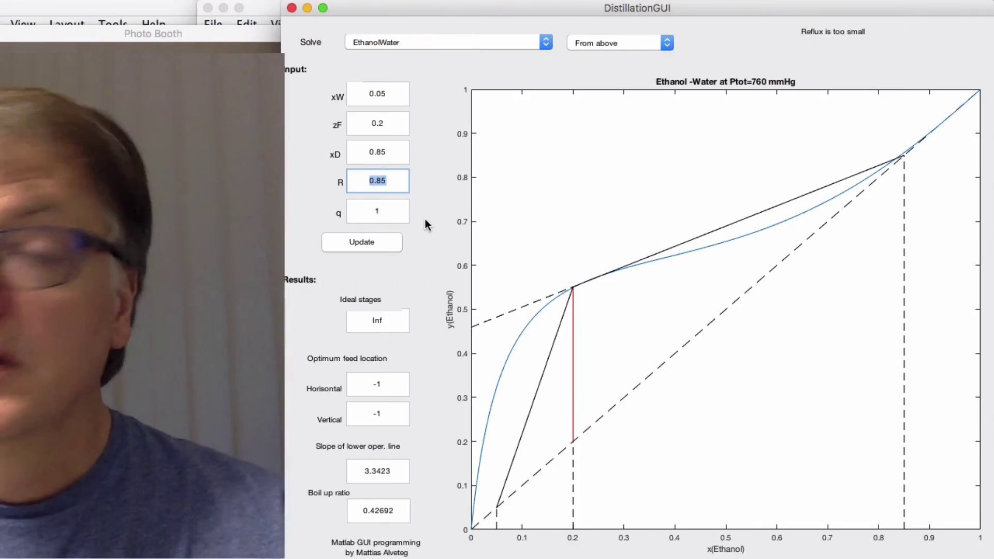
- Enter a reflux ratio of 9999 to approximate total reflux and recalculate
text(9999)
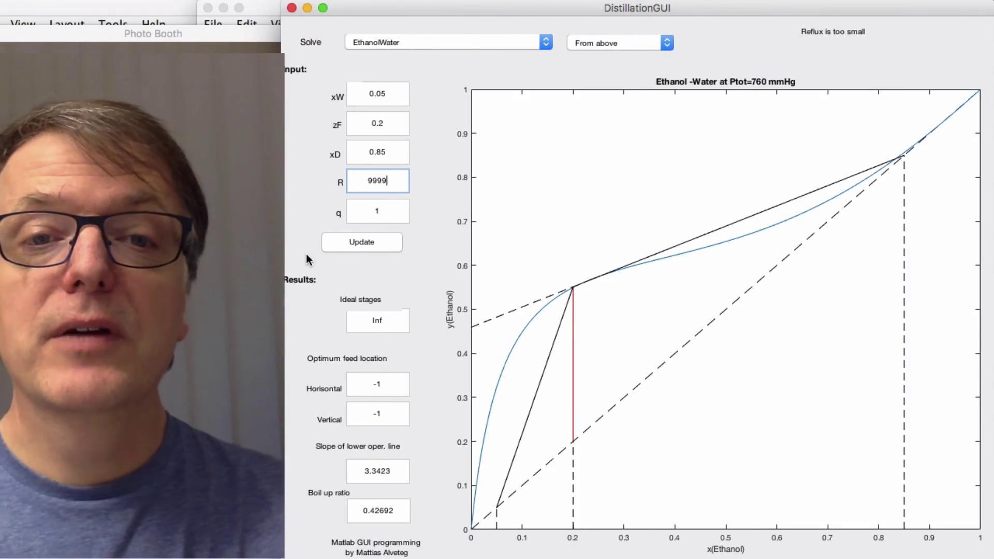
click(337, 243)
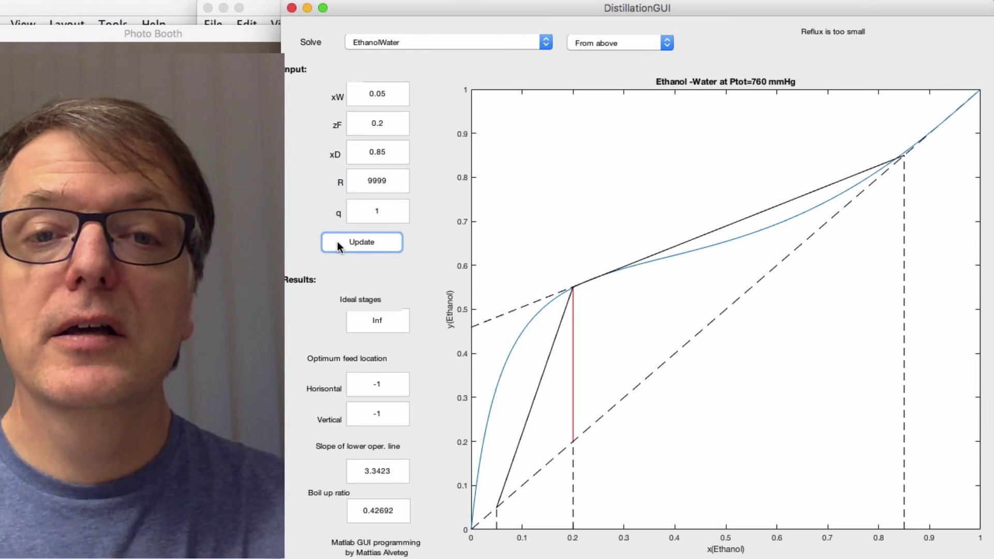